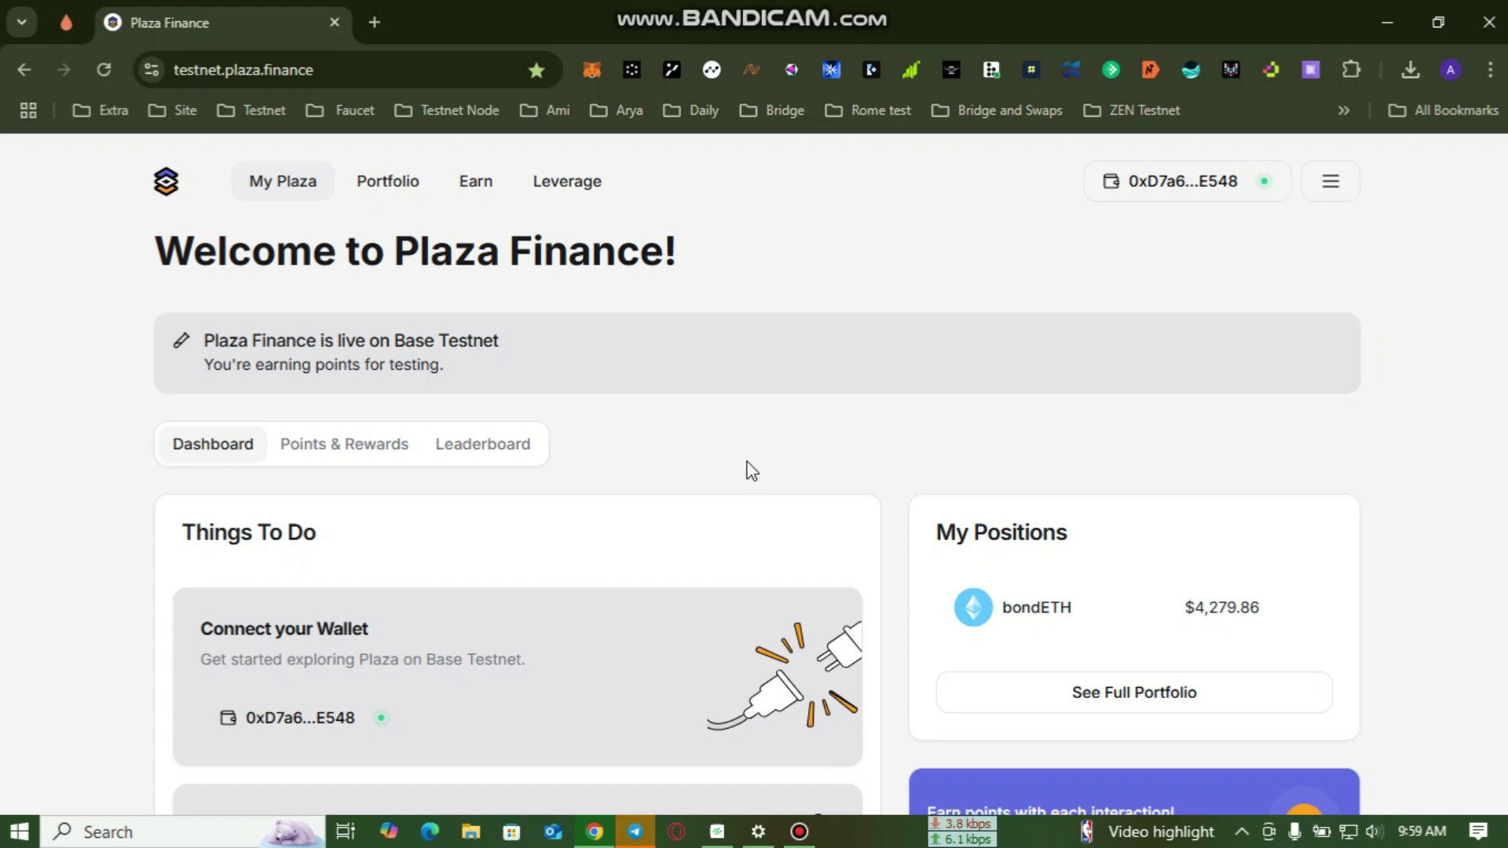
pyautogui.scroll(-4, 753, 467)
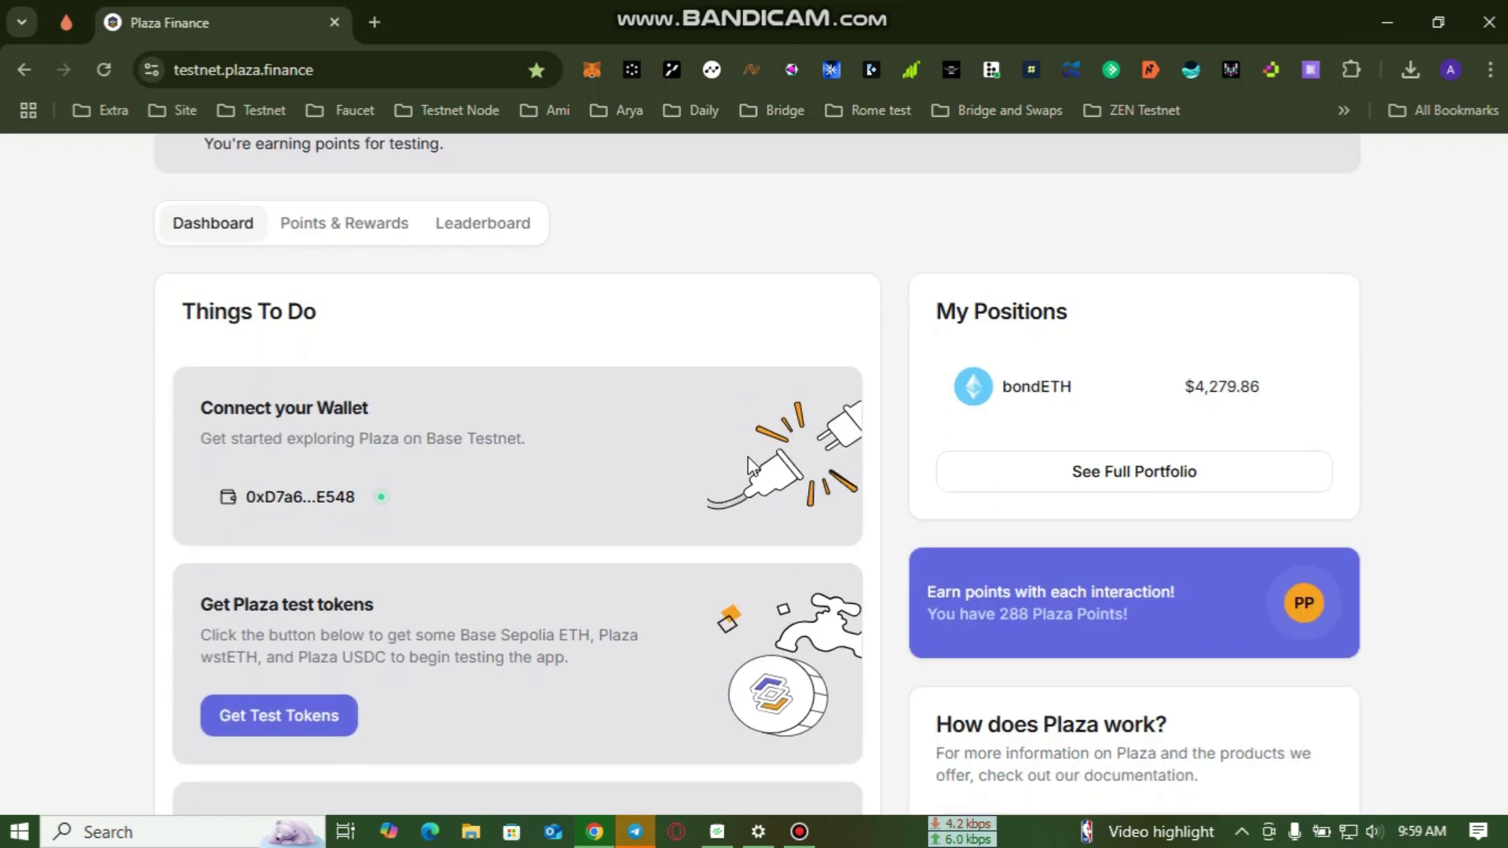
pyautogui.scroll(4, 752, 467)
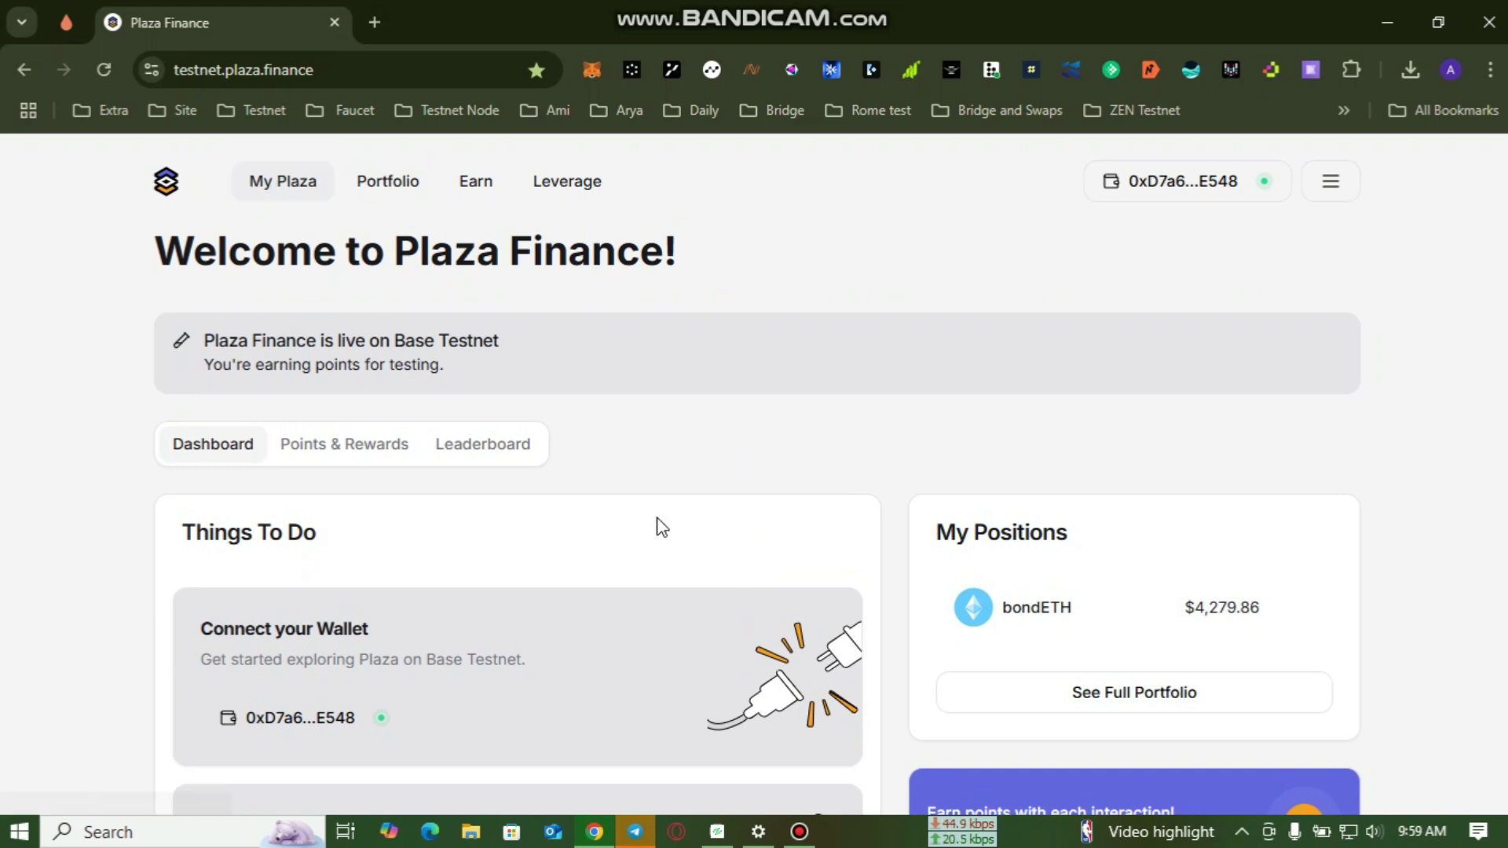
pyautogui.scroll(-3, 611, 533)
pyautogui.scroll(3, 611, 533)
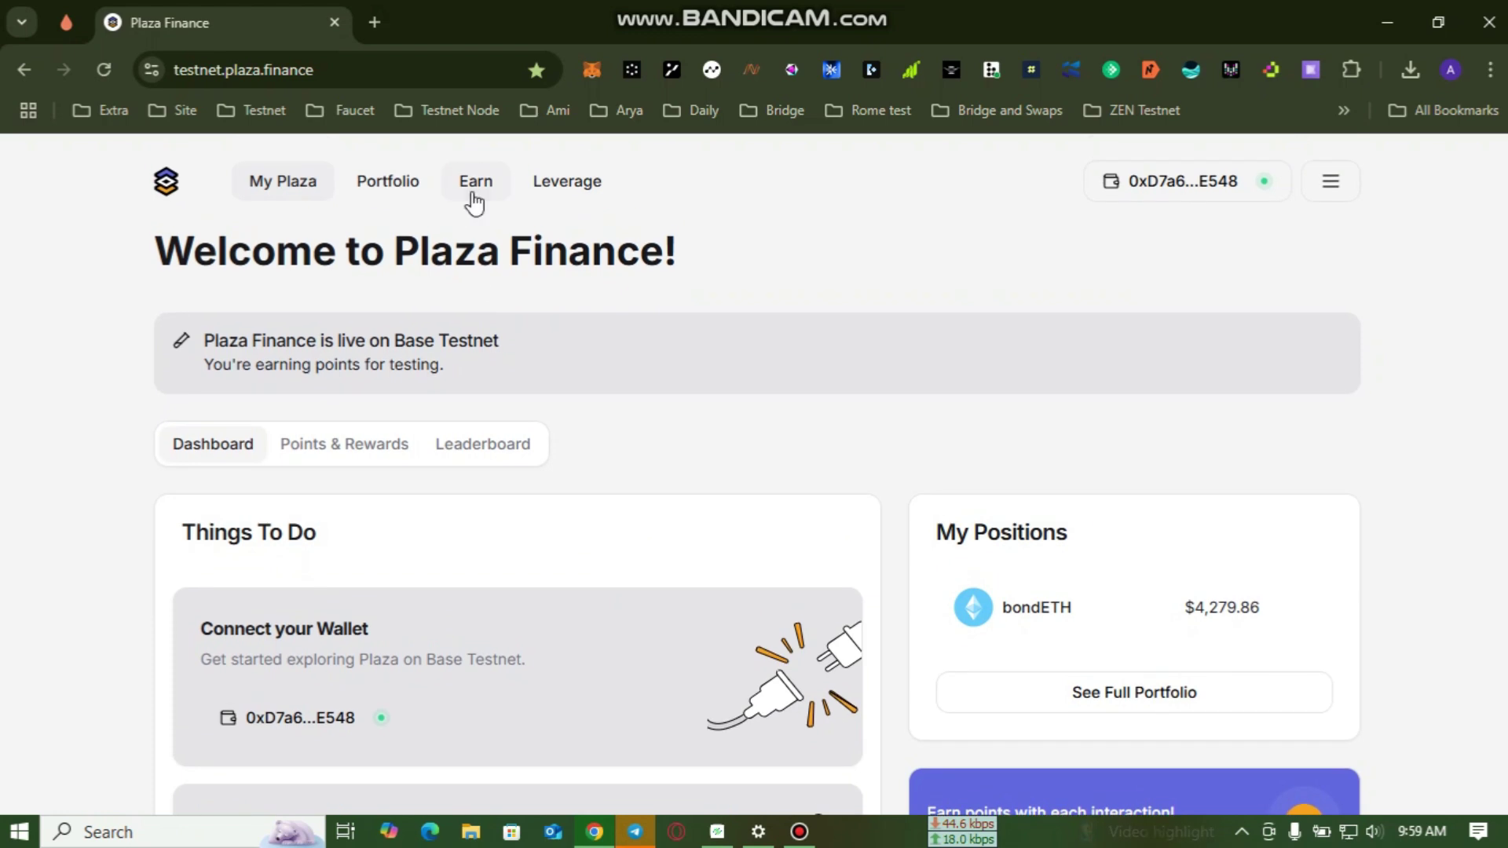
# - Request the Plaza test tokens from the dashboard's list of things to do
pyautogui.scroll(-3, 314, 472)
pyautogui.moveTo(200, 538); pyautogui.dragTo(404, 532)
pyautogui.click(405, 528)
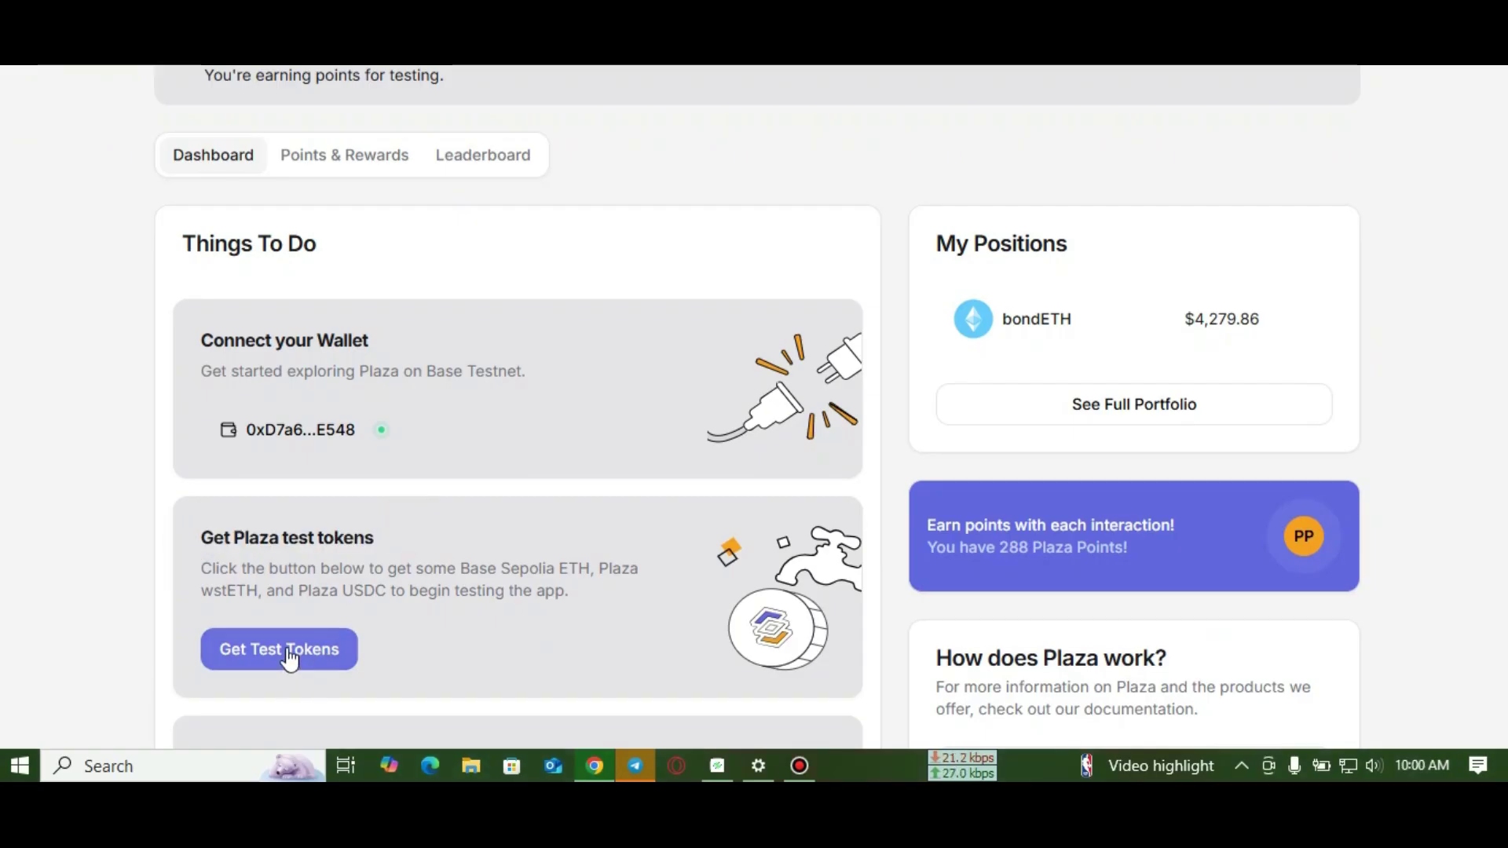
pyautogui.click(288, 653)
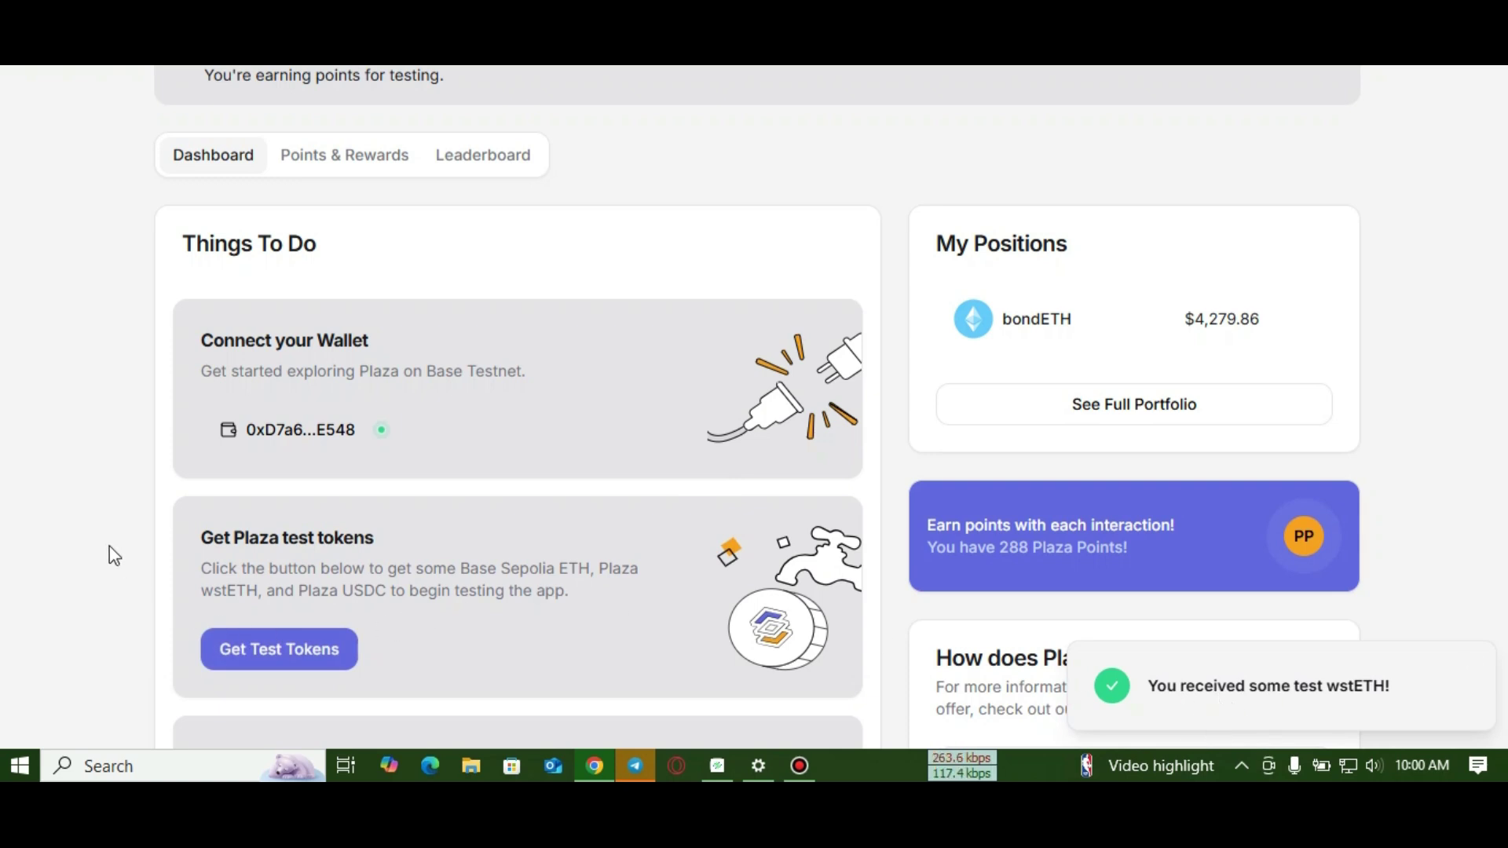
# - Open the bondETH purchase form in the Earn market and submit a buy order paying 0.001 wstETH
pyautogui.scroll(3, 109, 546)
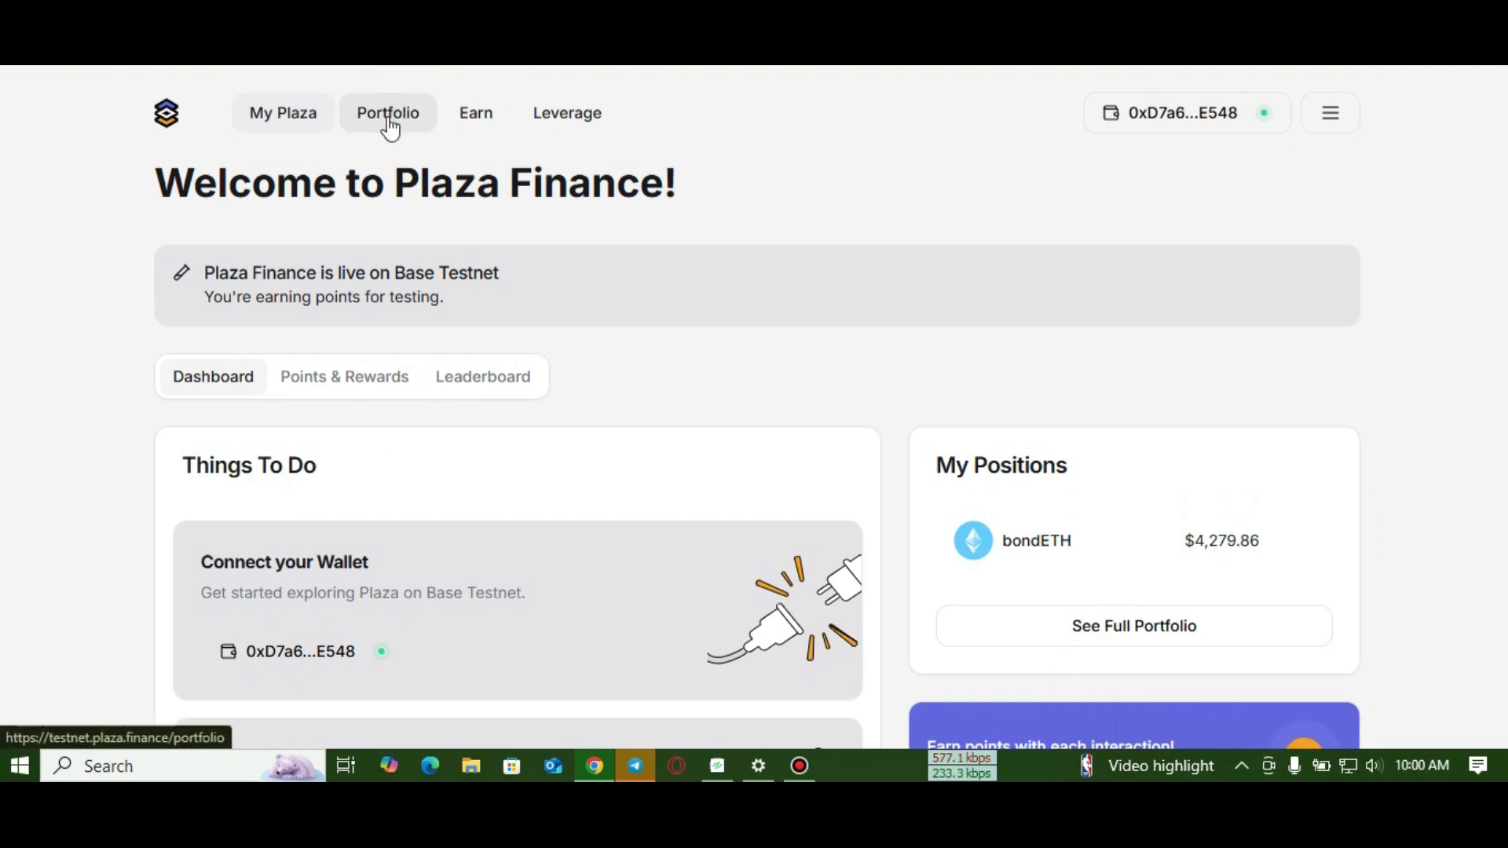
pyautogui.click(481, 117)
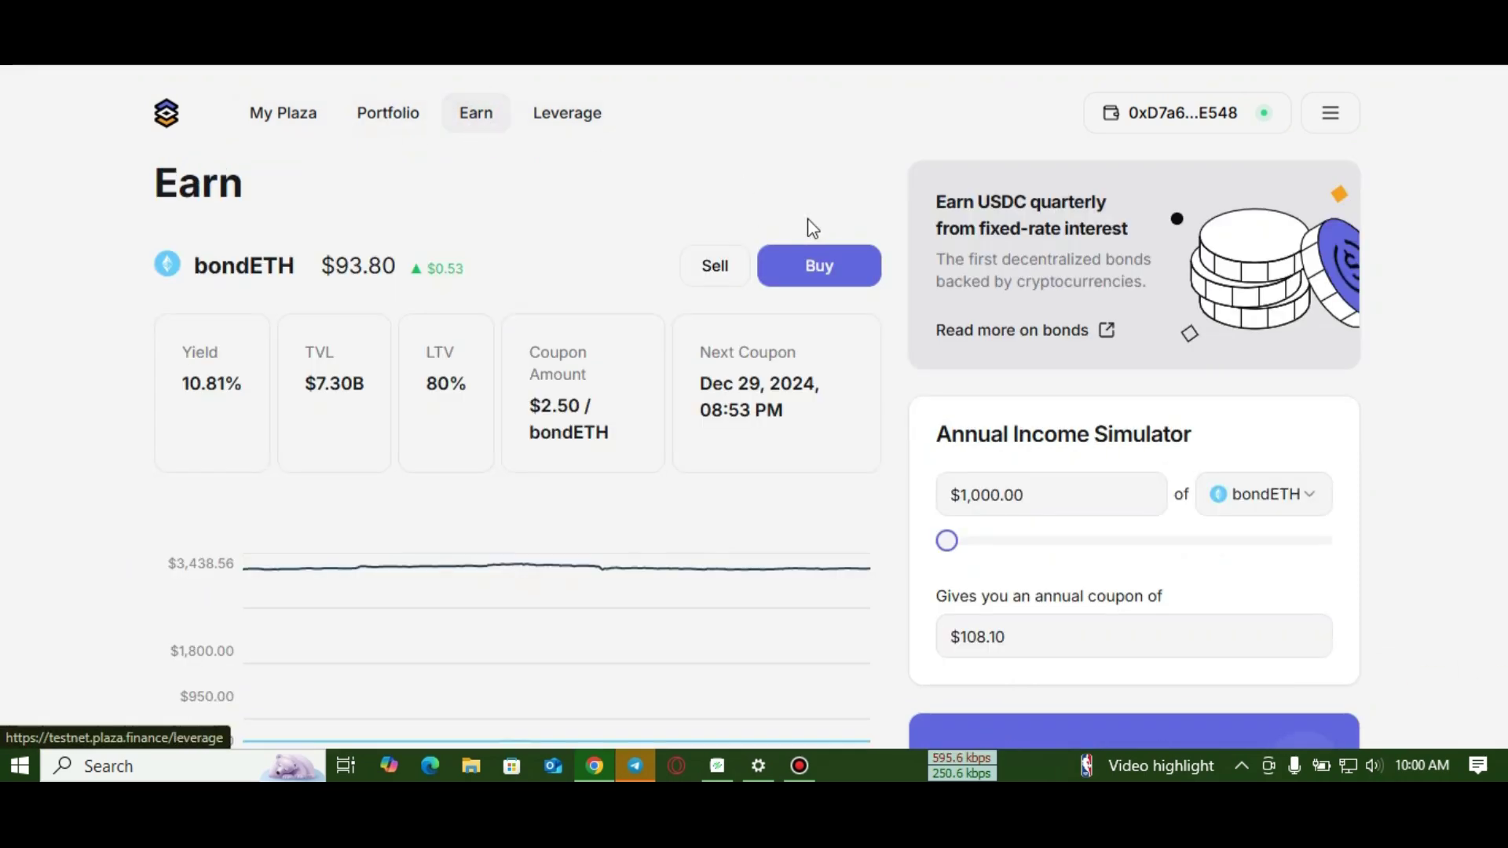
pyautogui.click(817, 266)
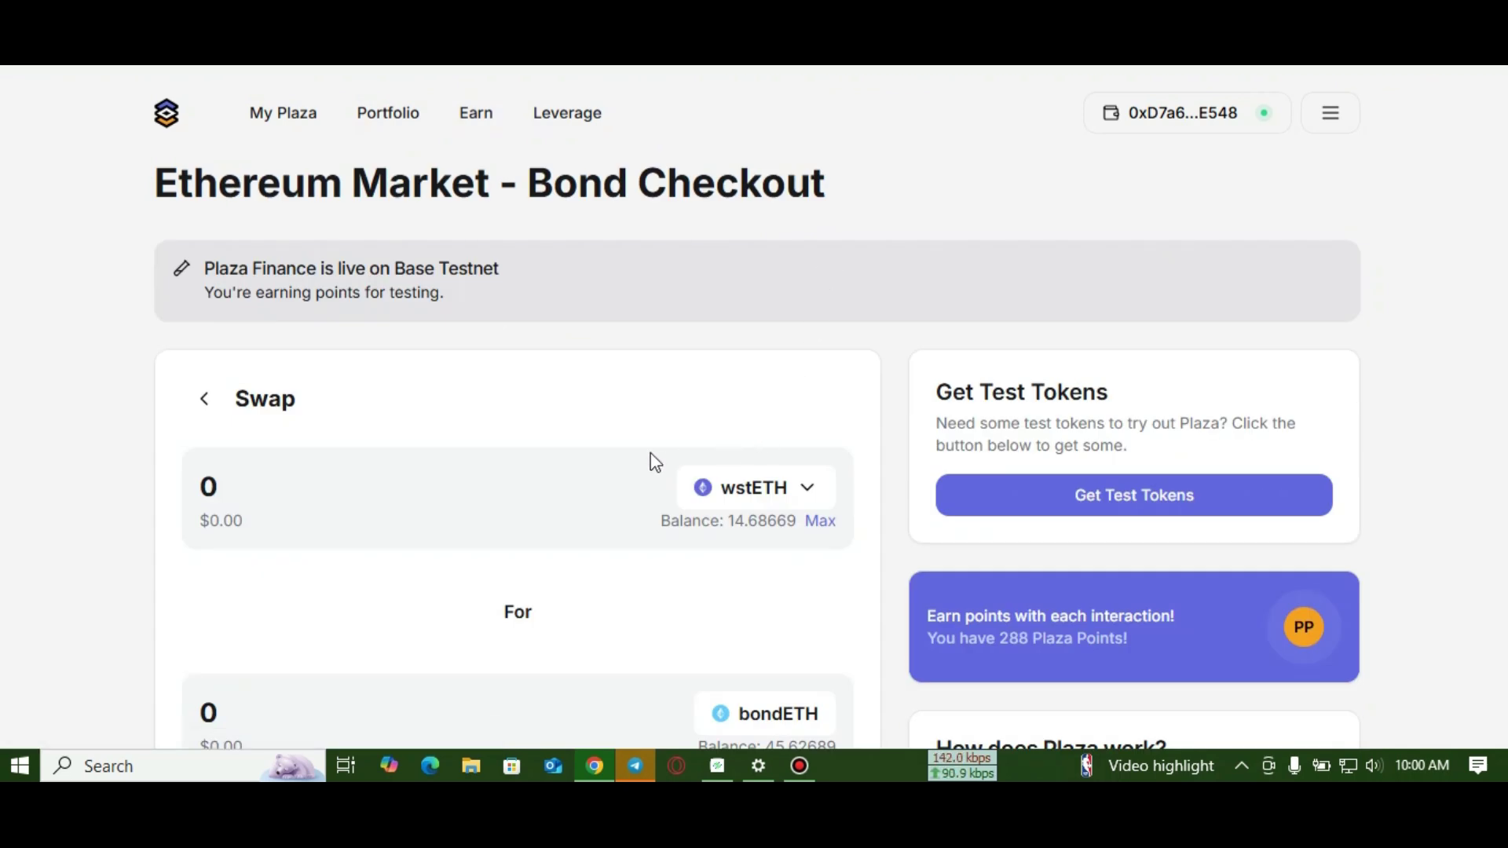
pyautogui.write('1')
pyautogui.scroll(-3, 334, 564)
pyautogui.click(542, 672)
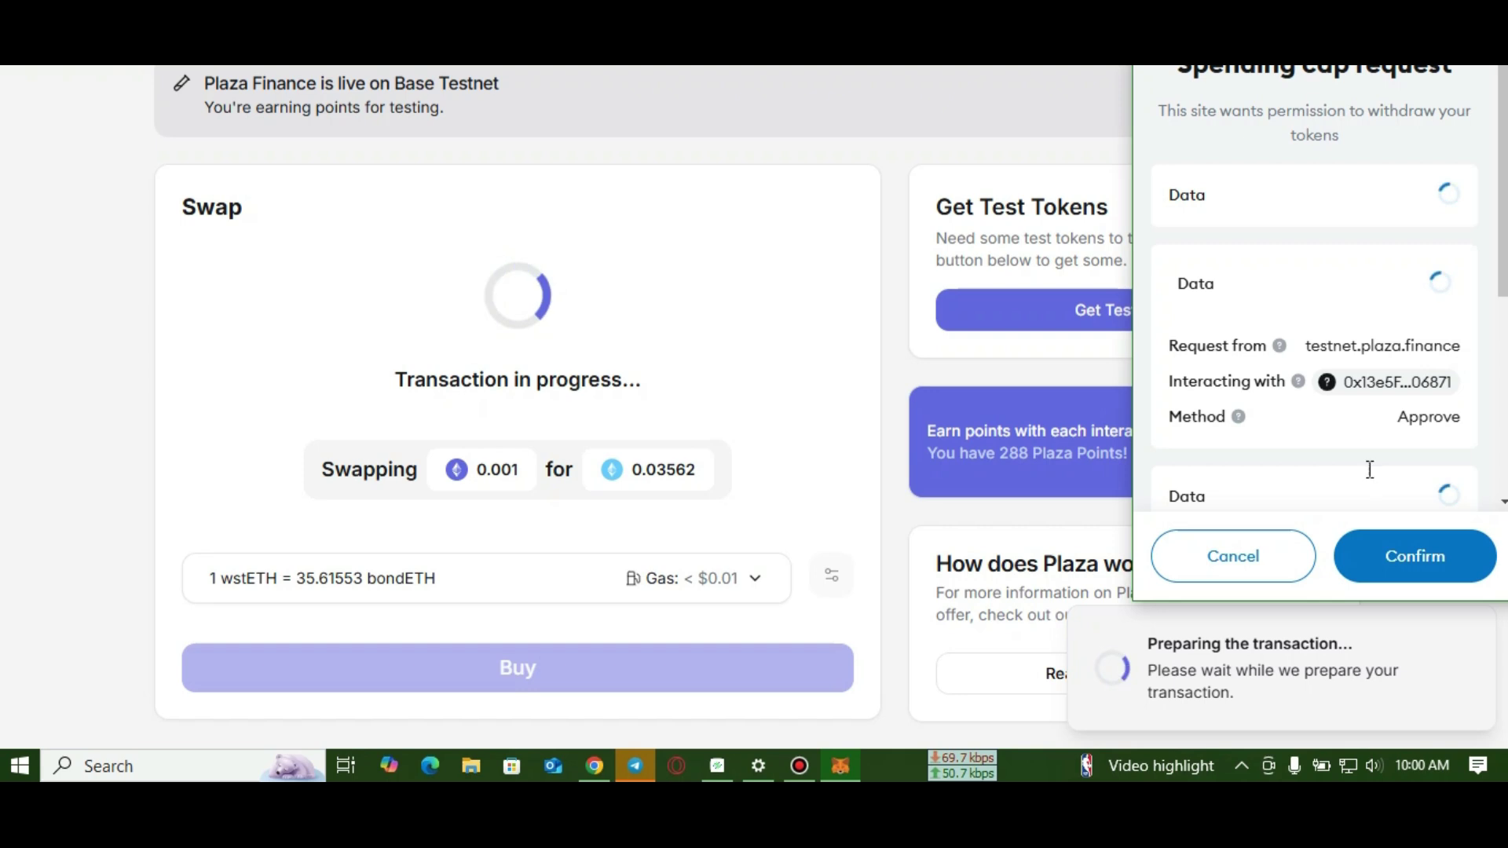
# - Approve the spending cap request and confirm the bondETH purchase transaction in the wallet
pyautogui.click(1407, 559)
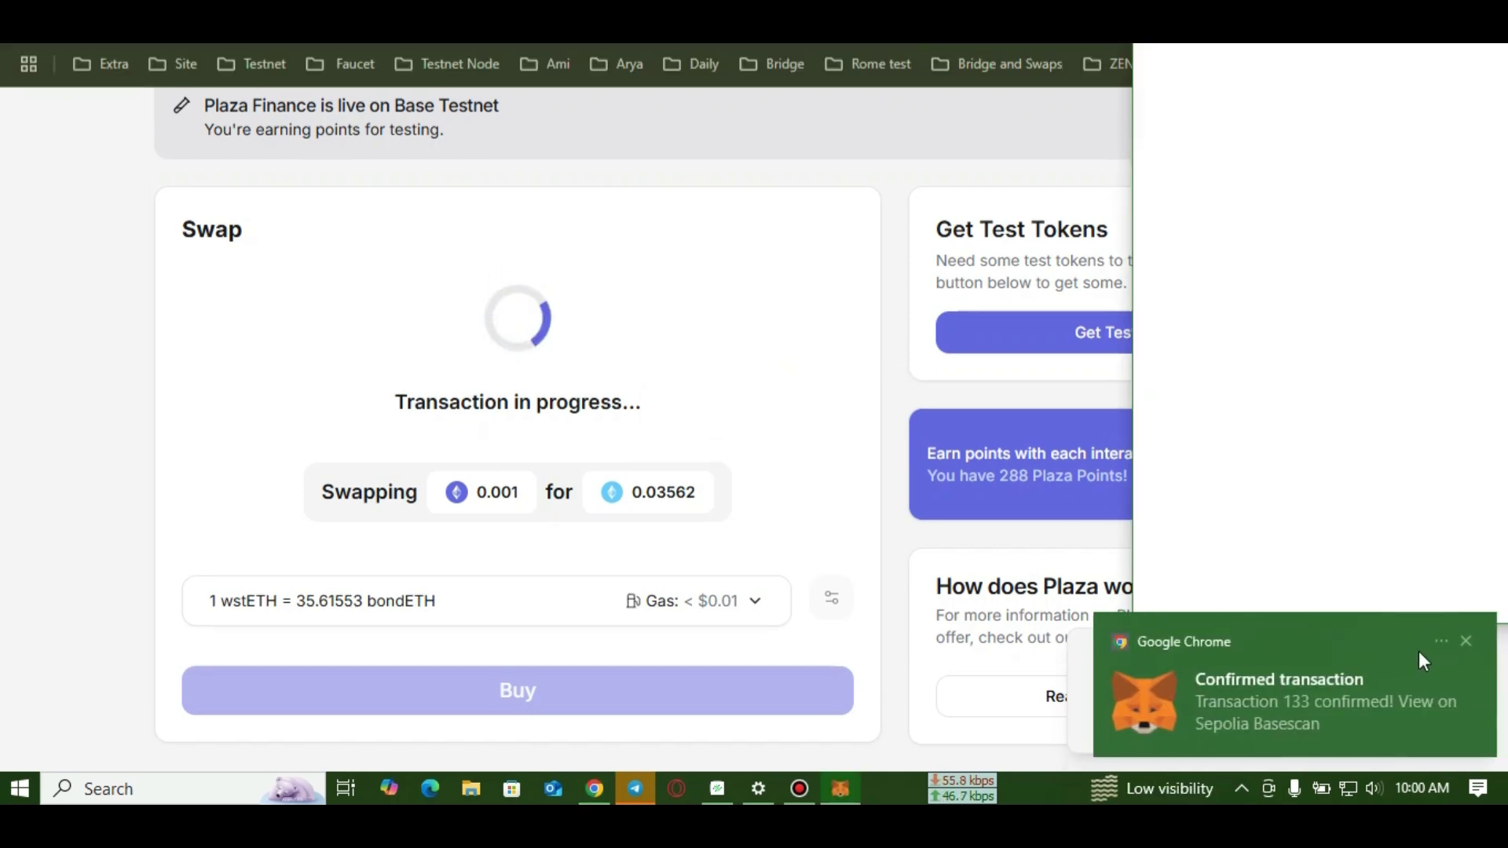
pyautogui.click(1467, 641)
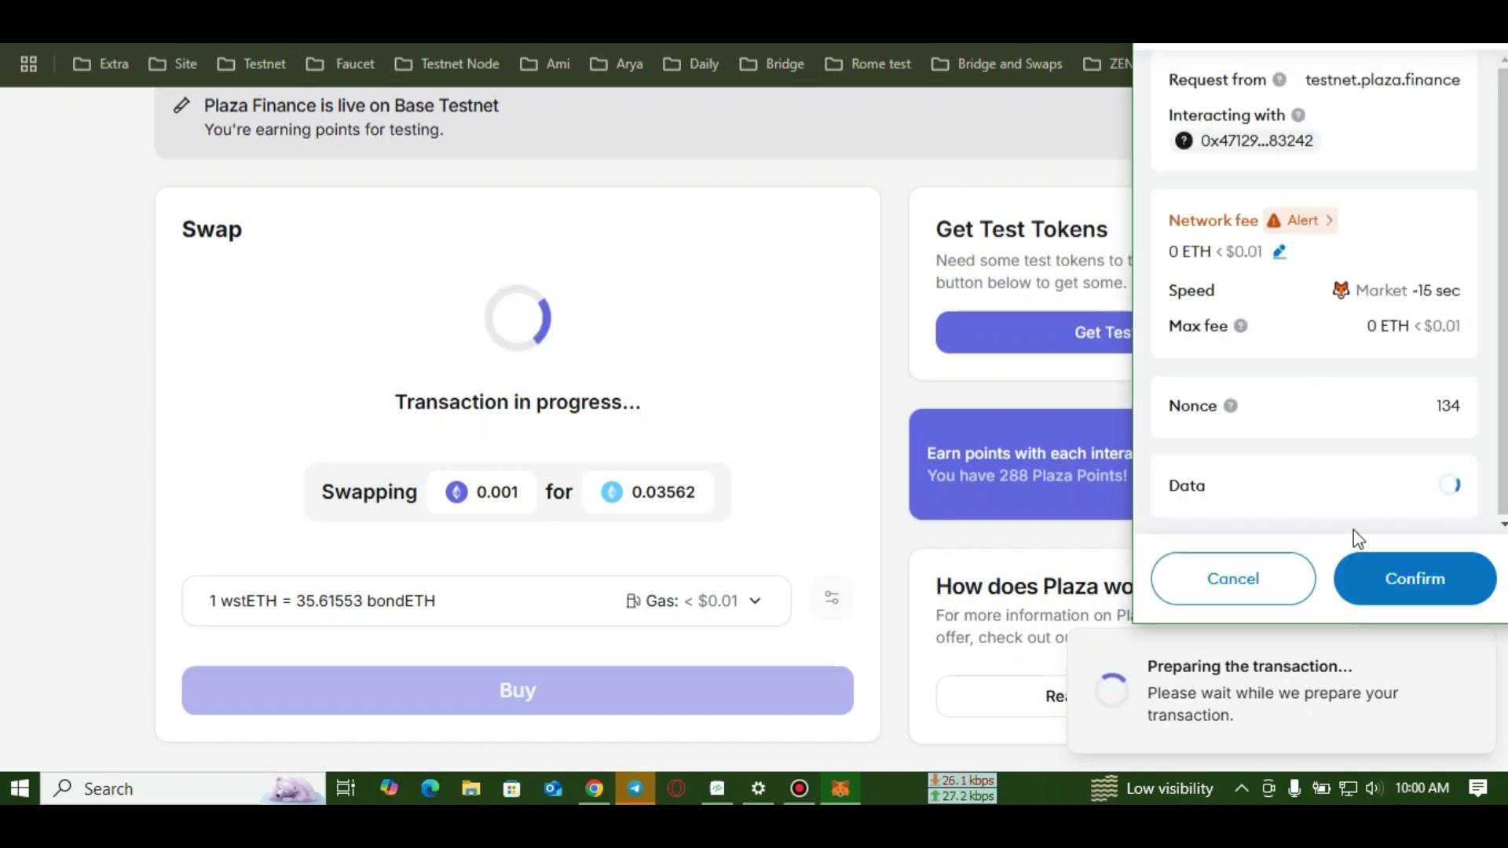
pyautogui.click(1407, 589)
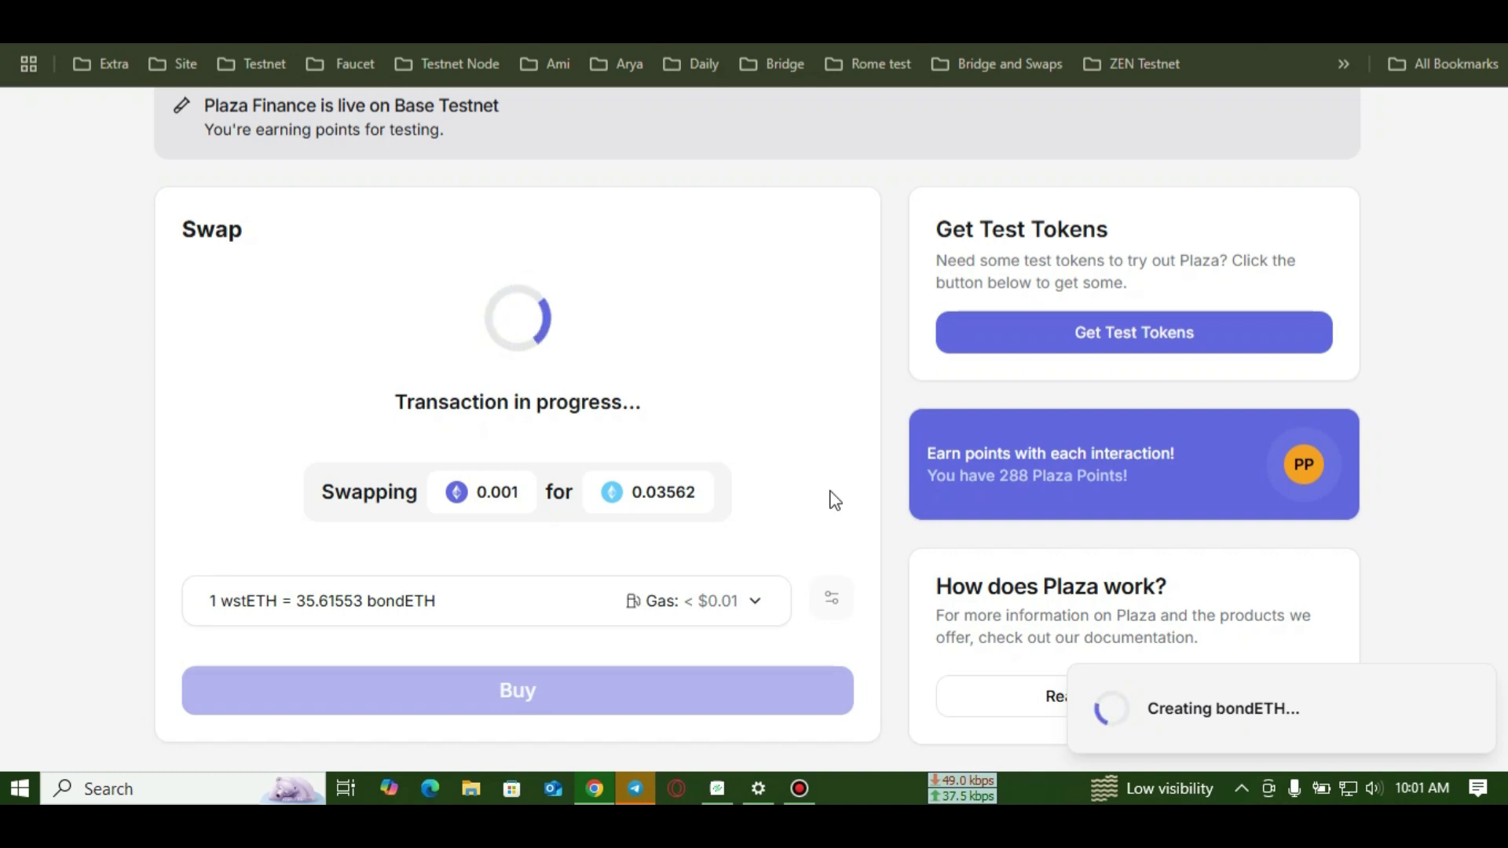
# - Open the bondETH sell form in the Earn market and submit the maximum balance for withdrawal into wstETH
pyautogui.scroll(1, 834, 500)
pyautogui.scroll(1, 834, 501)
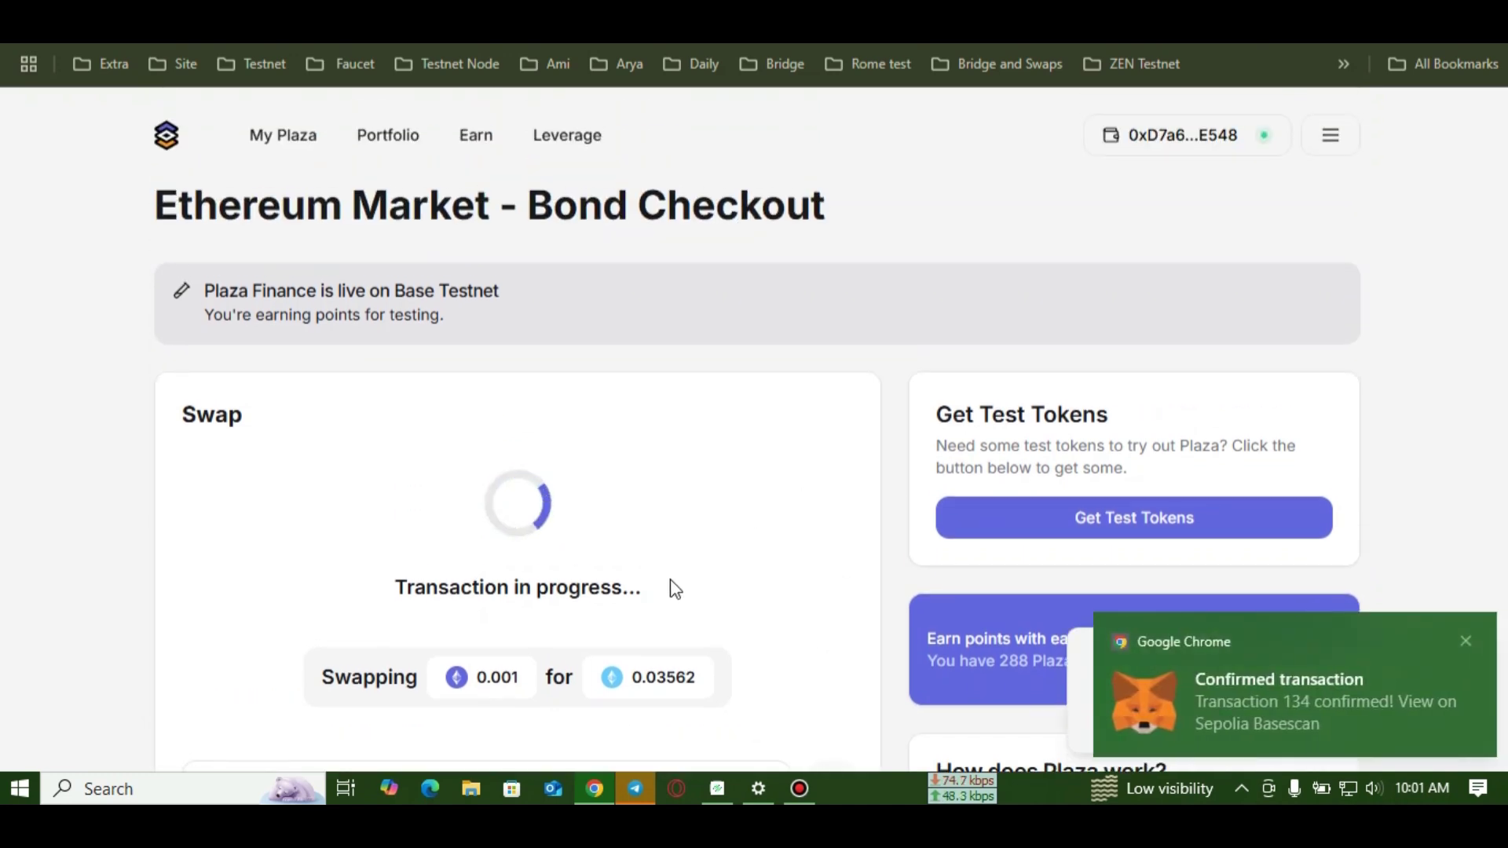
pyautogui.click(475, 135)
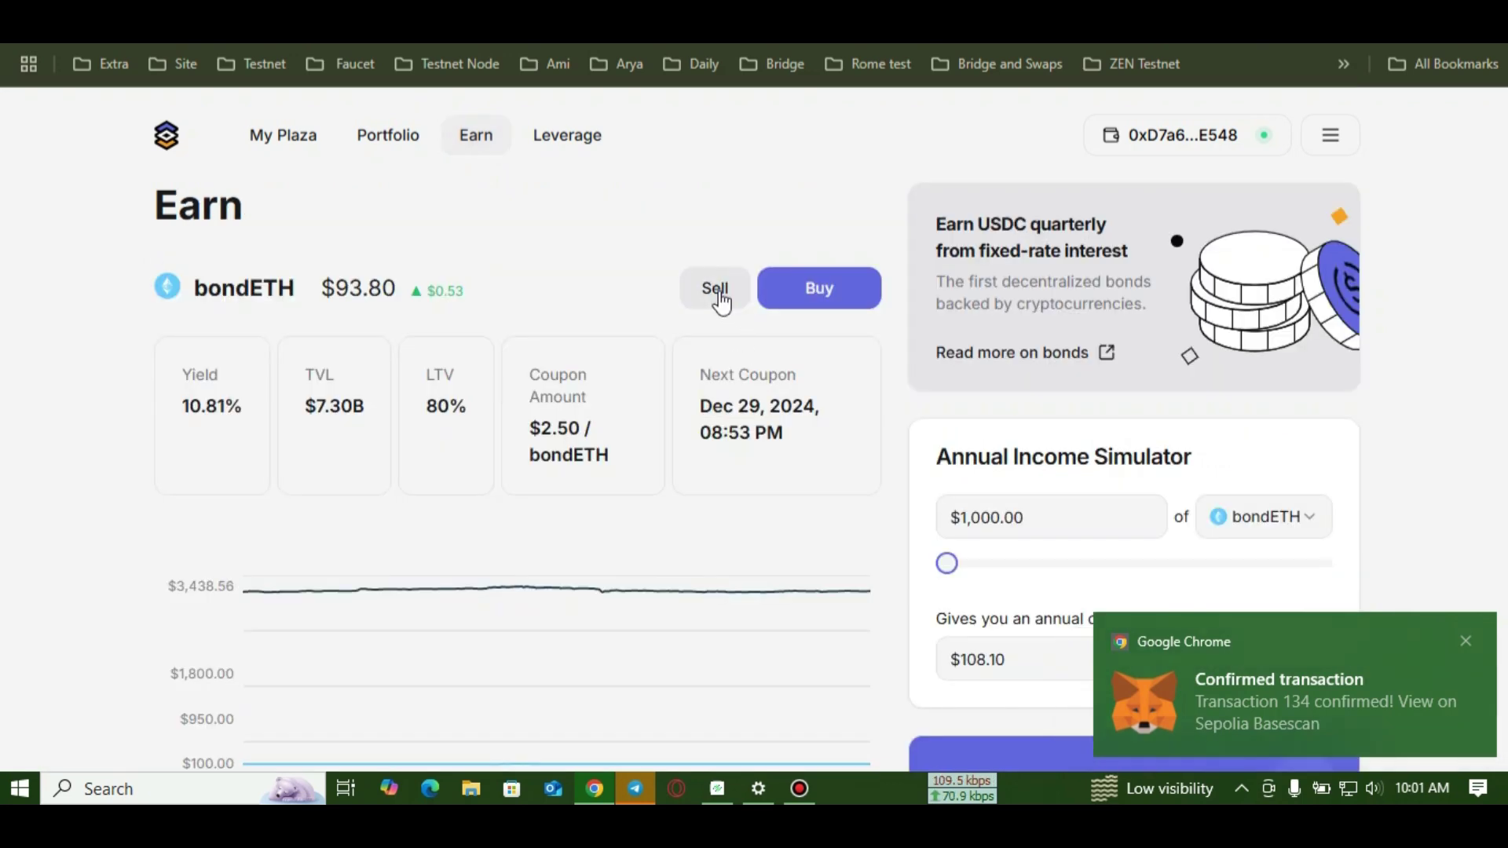
pyautogui.click(703, 292)
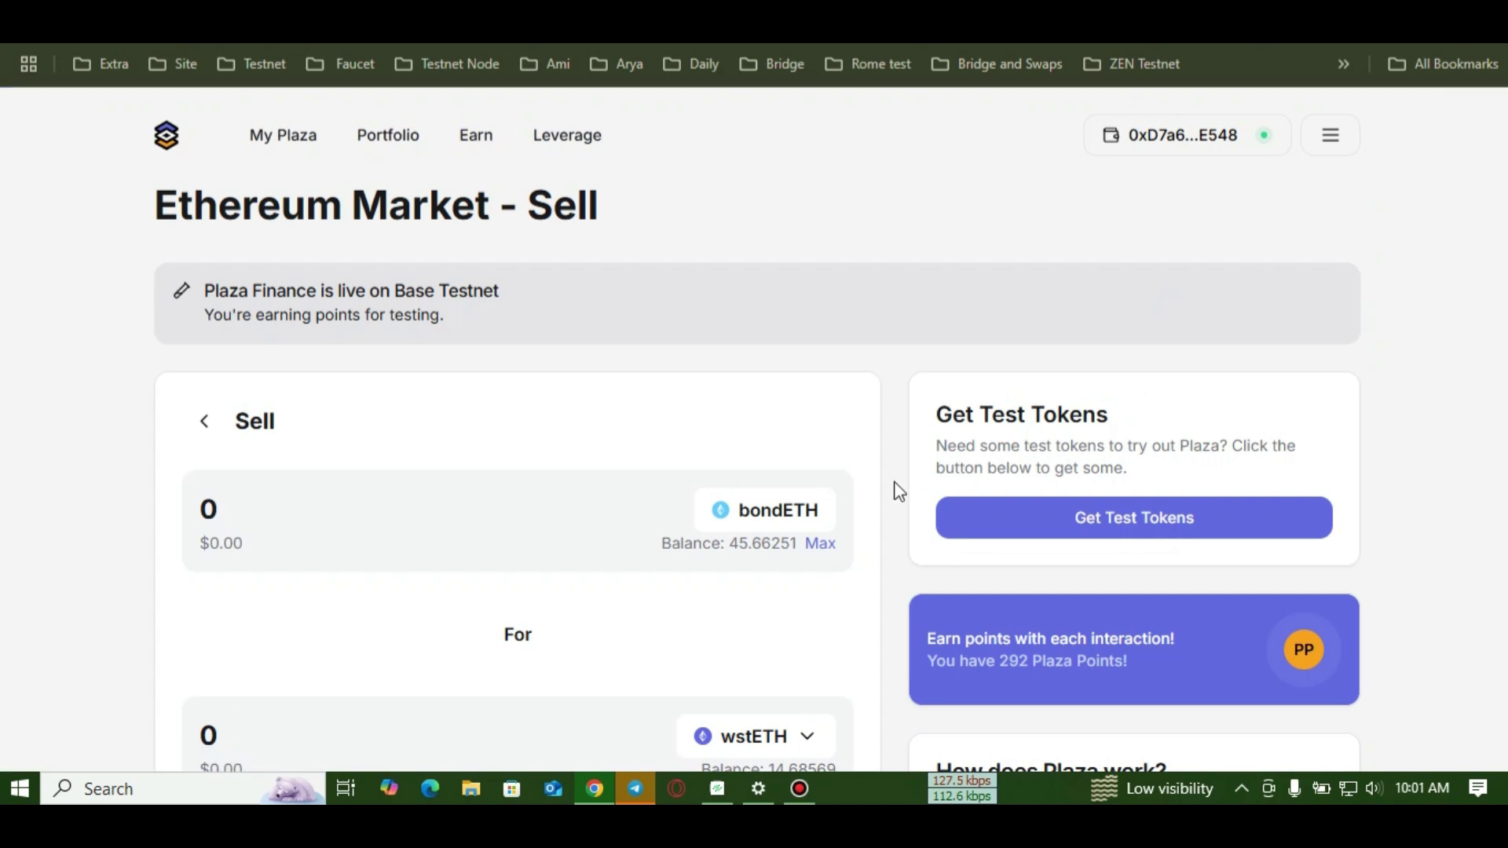
pyautogui.scroll(-3, 471, 393)
pyautogui.click(818, 284)
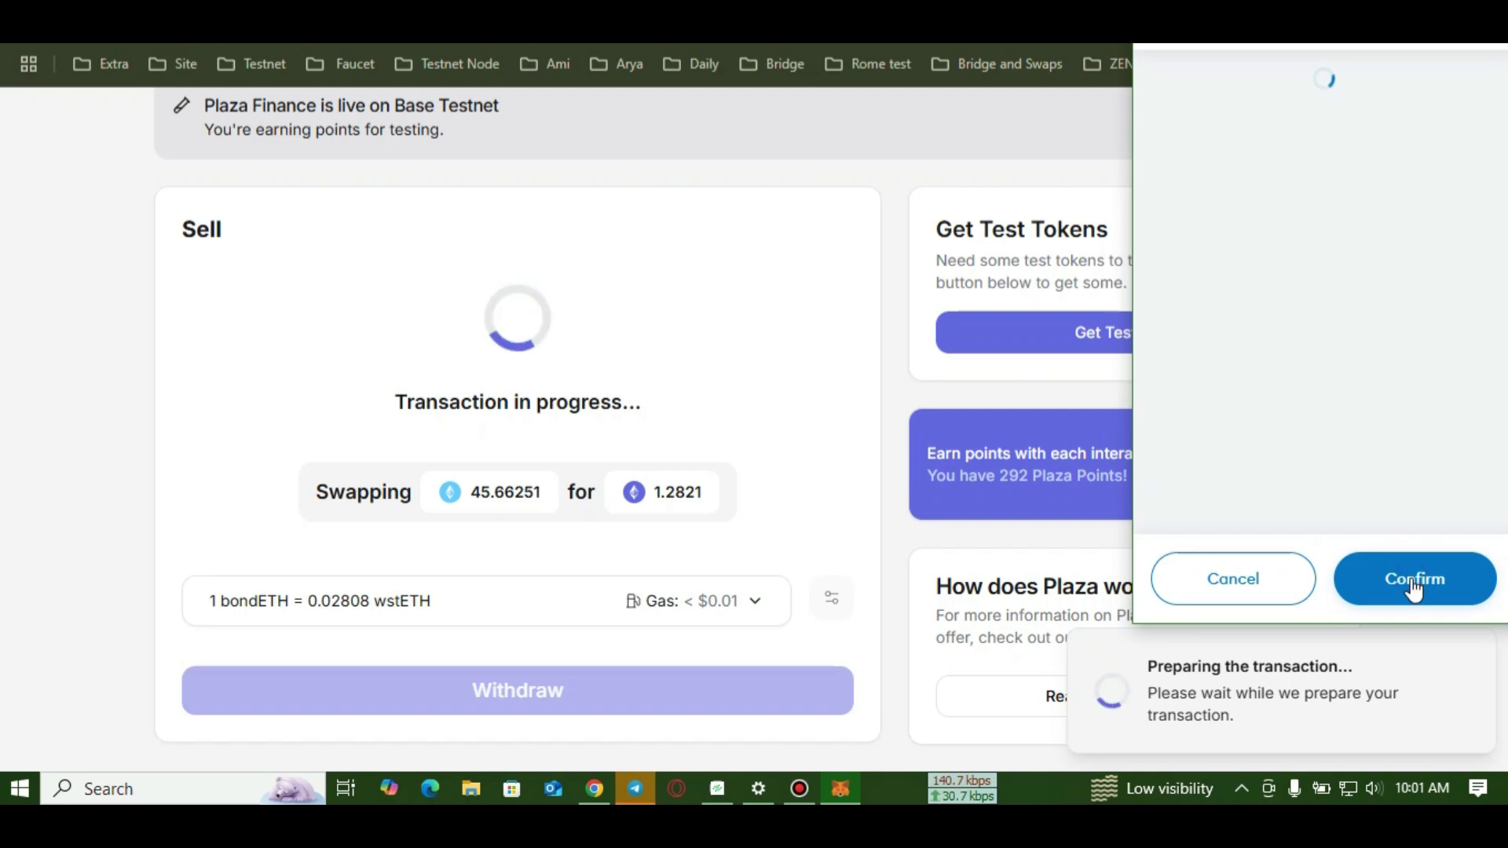
# - Approve the bondETH spending request and confirm the sale in the wallet, dismissing the notifications
pyautogui.click(1416, 582)
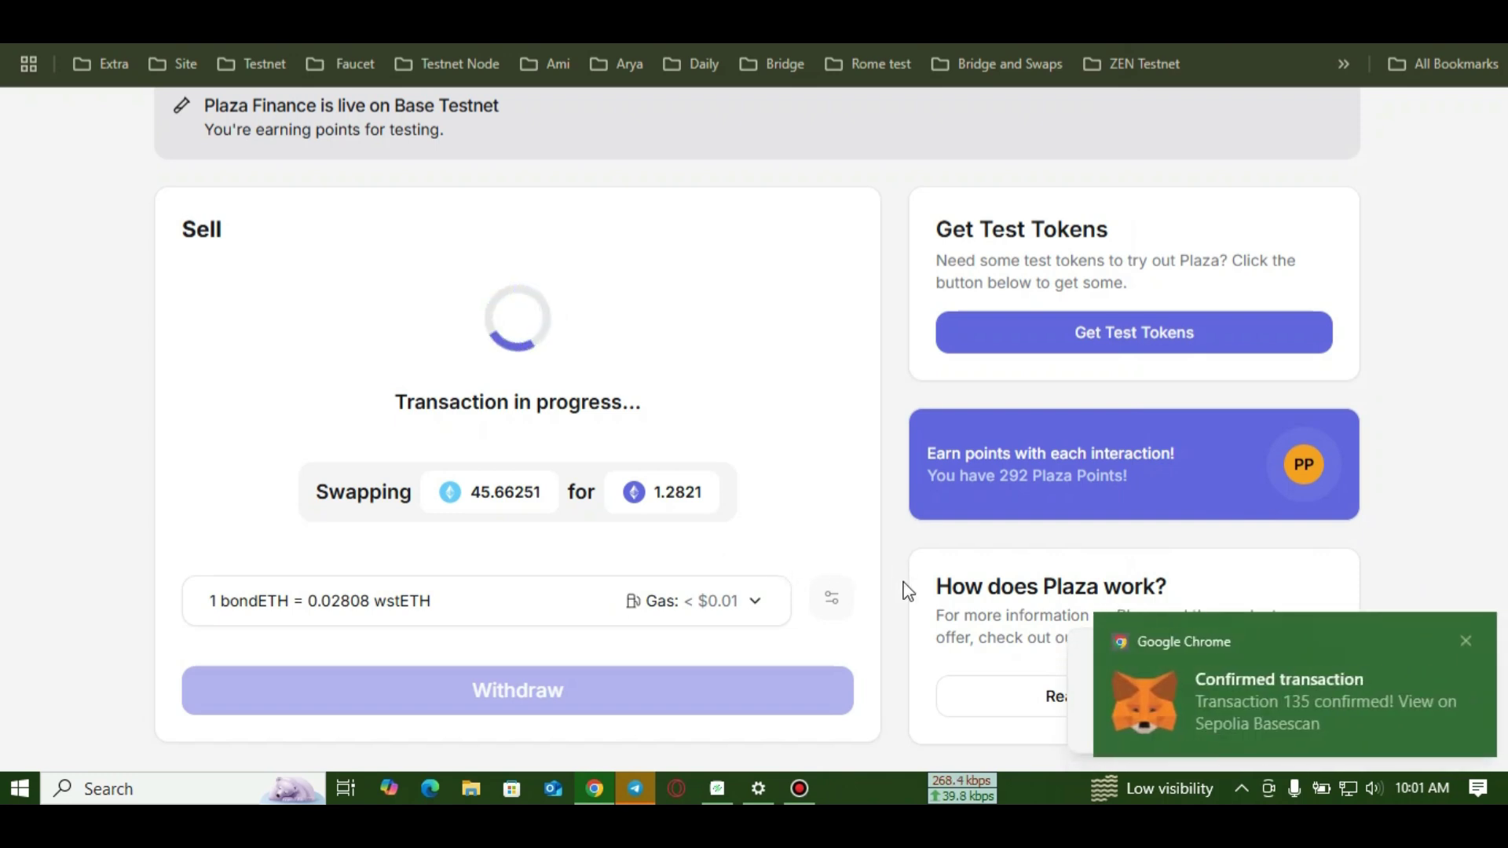
pyautogui.click(1466, 641)
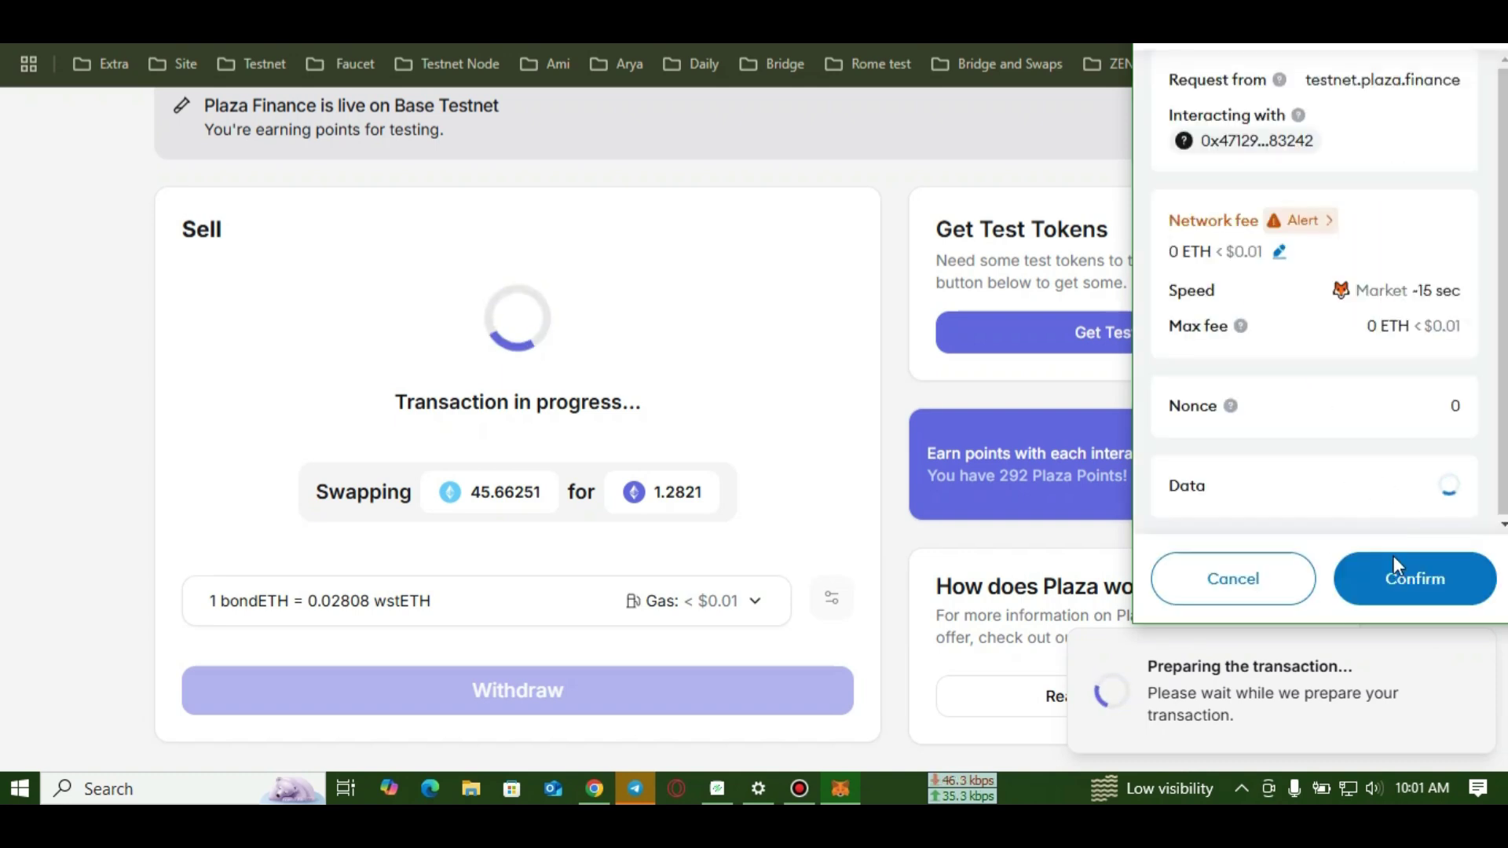
pyautogui.click(1417, 598)
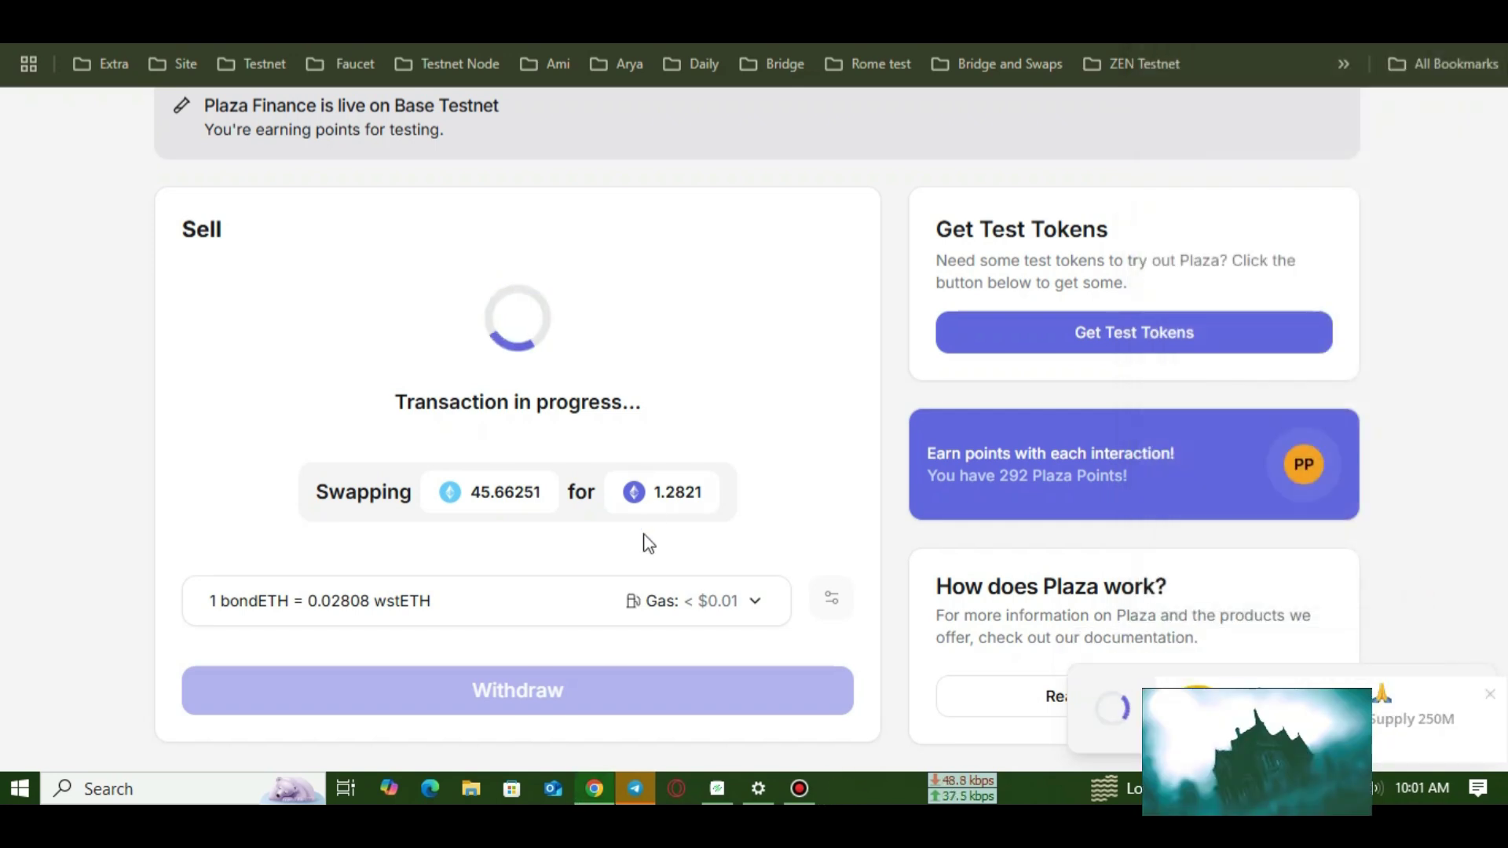
pyautogui.scroll(2, 643, 539)
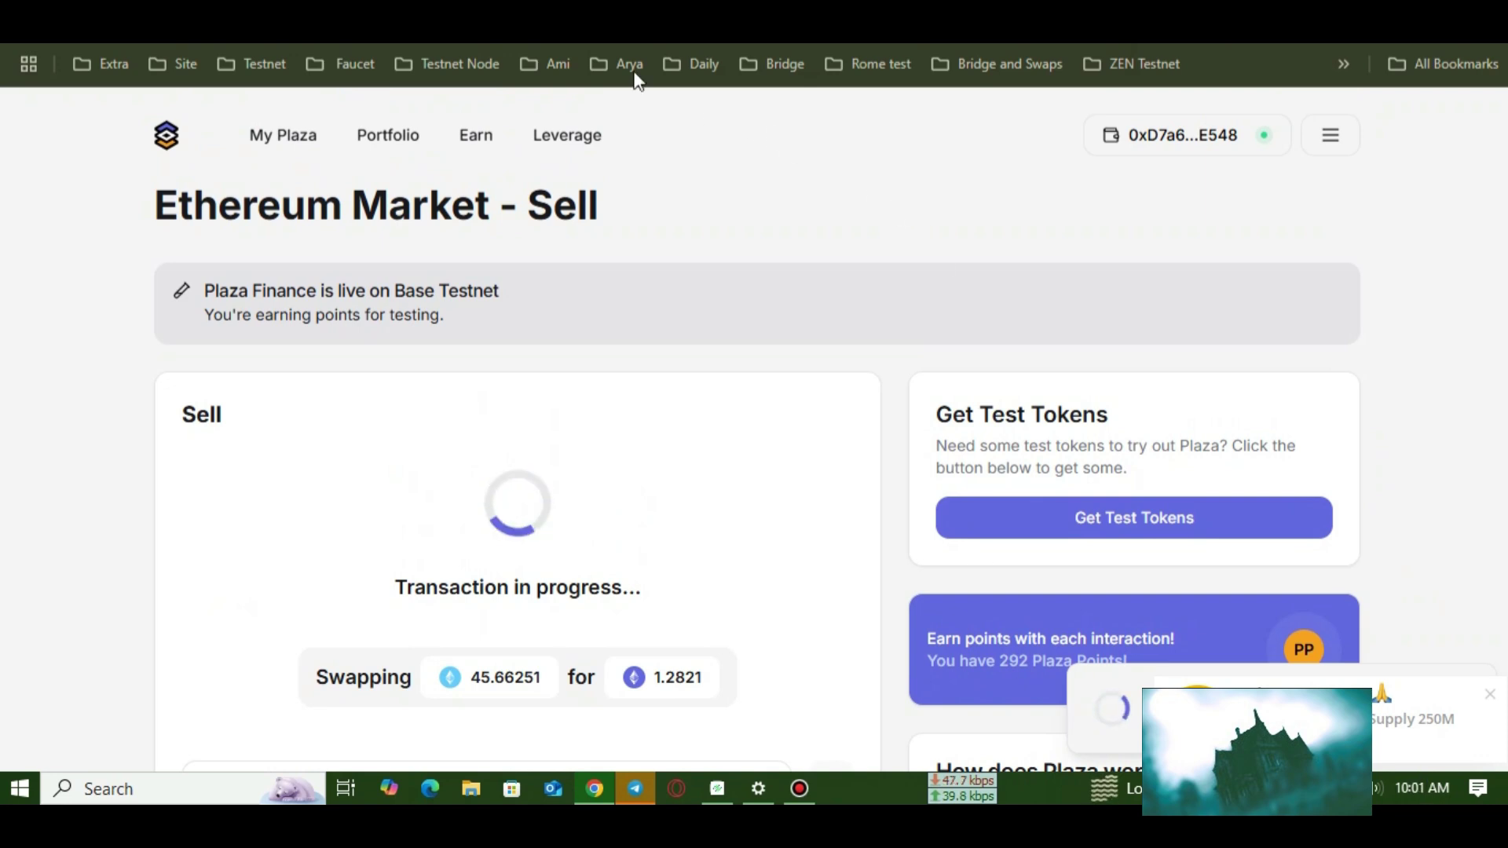
pyautogui.click(1473, 651)
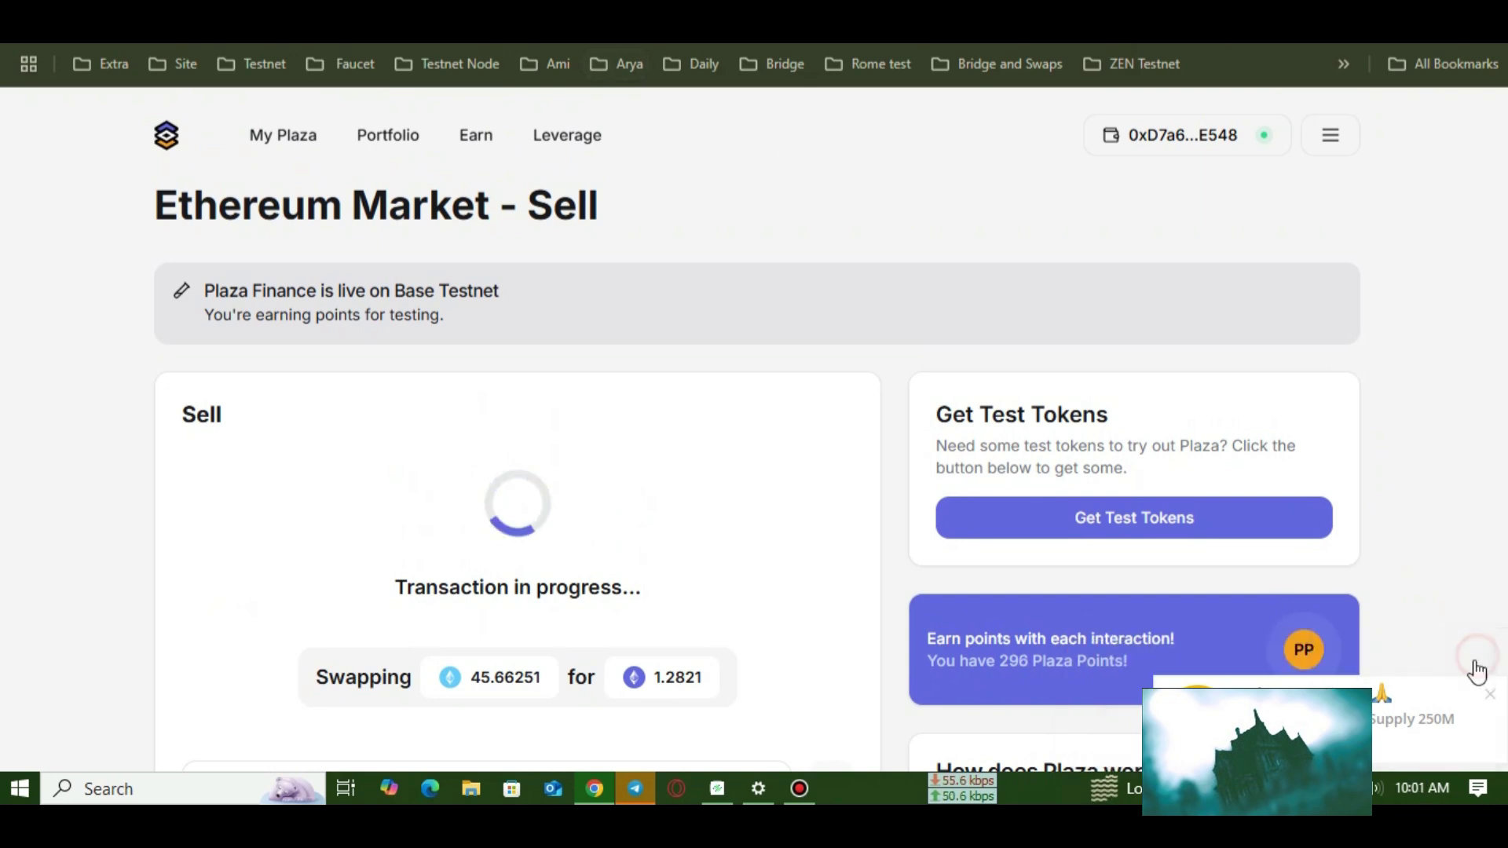
pyautogui.click(1490, 694)
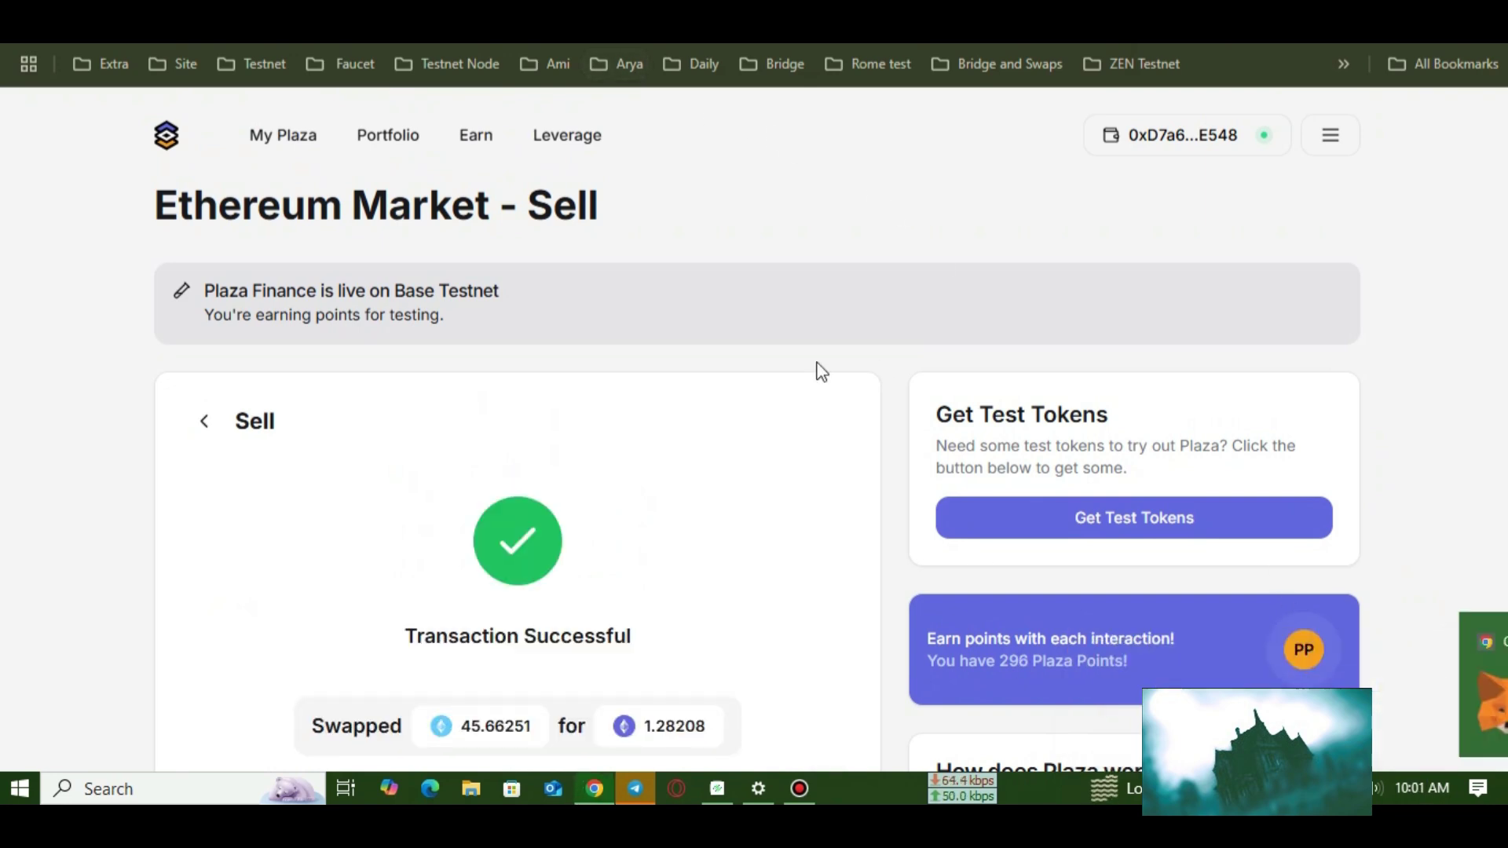
# - Open the levETH purchase form in the Leverage market and submit a buy order paying 1 wstETH
pyautogui.click(567, 135)
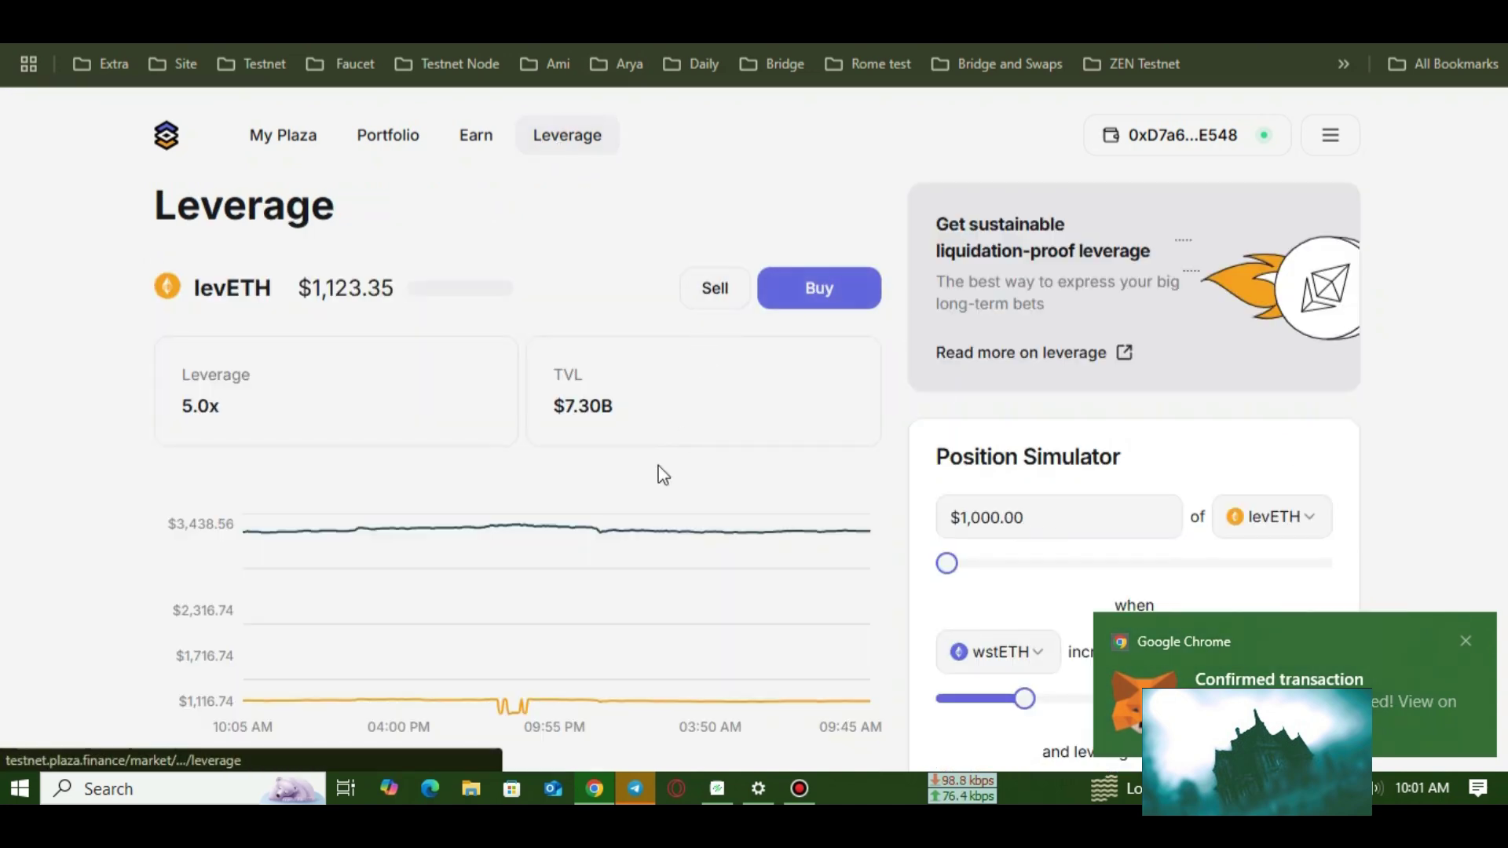
pyautogui.click(829, 303)
pyautogui.scroll(-3, 497, 471)
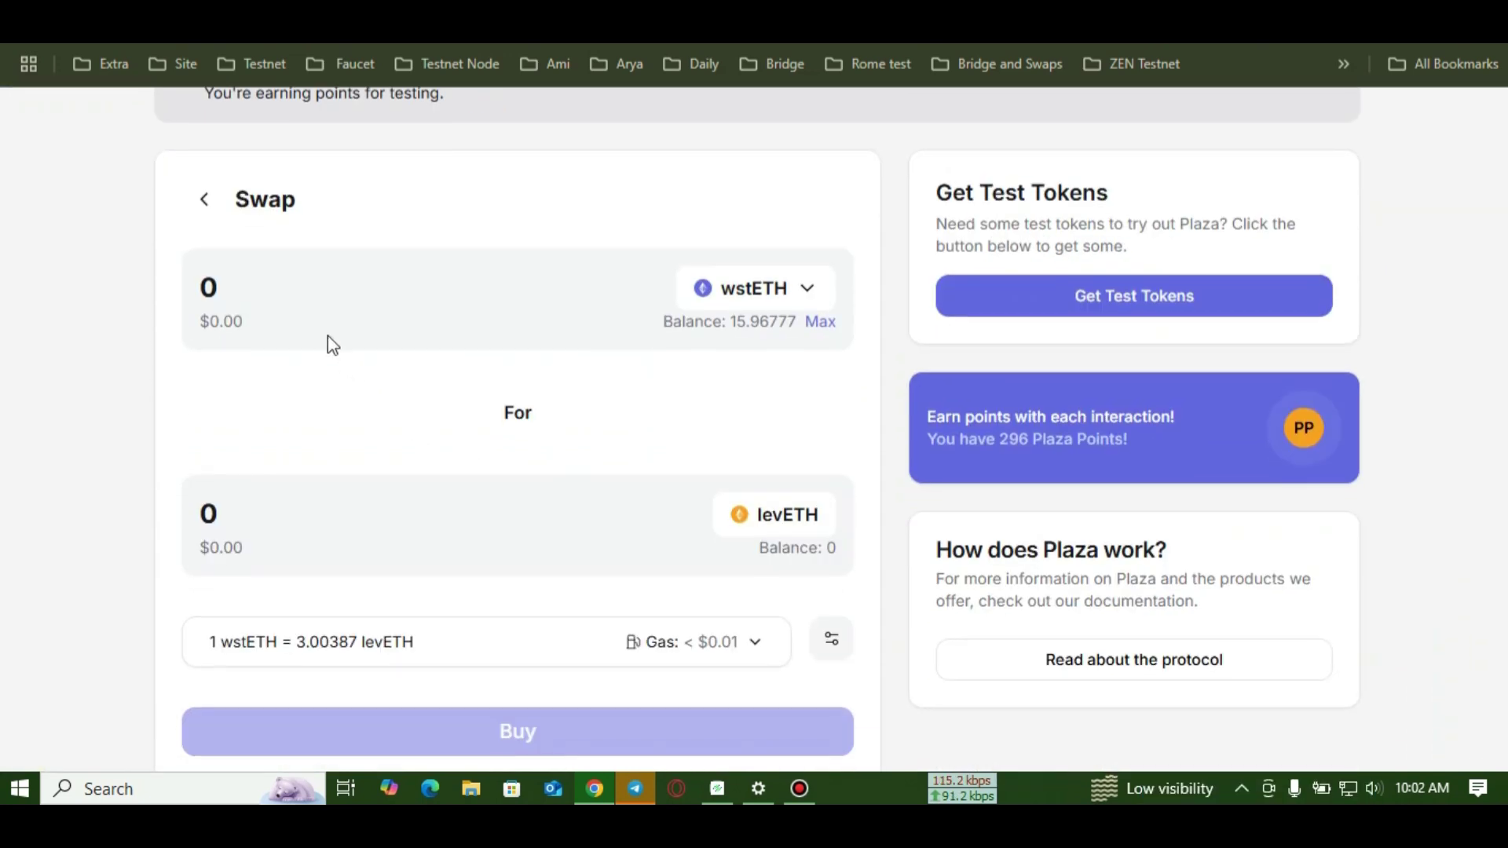
pyautogui.click(253, 289)
pyautogui.write('1')
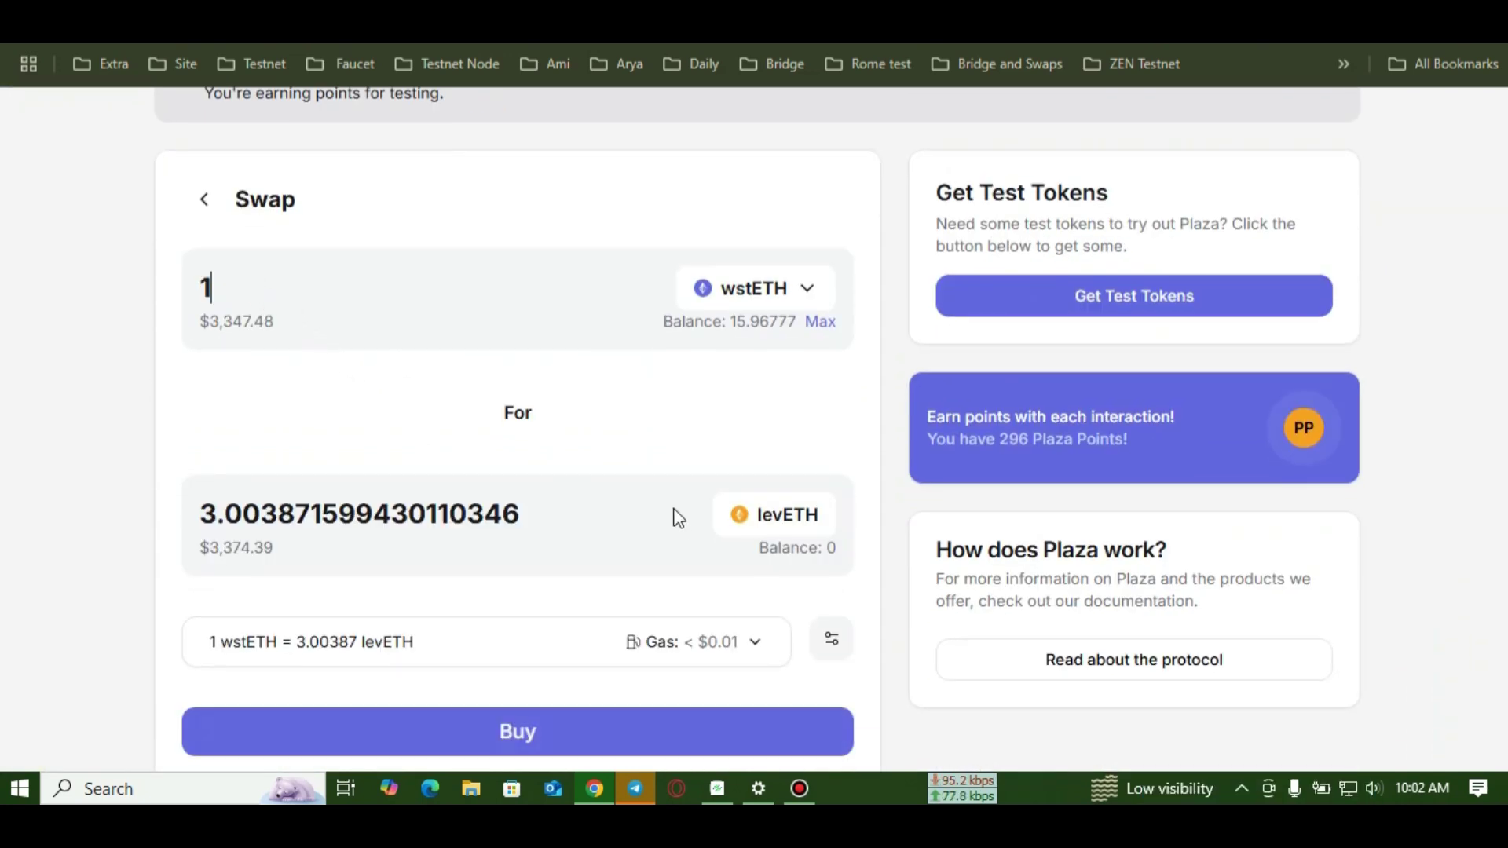
pyautogui.scroll(-1, 636, 592)
pyautogui.click(593, 700)
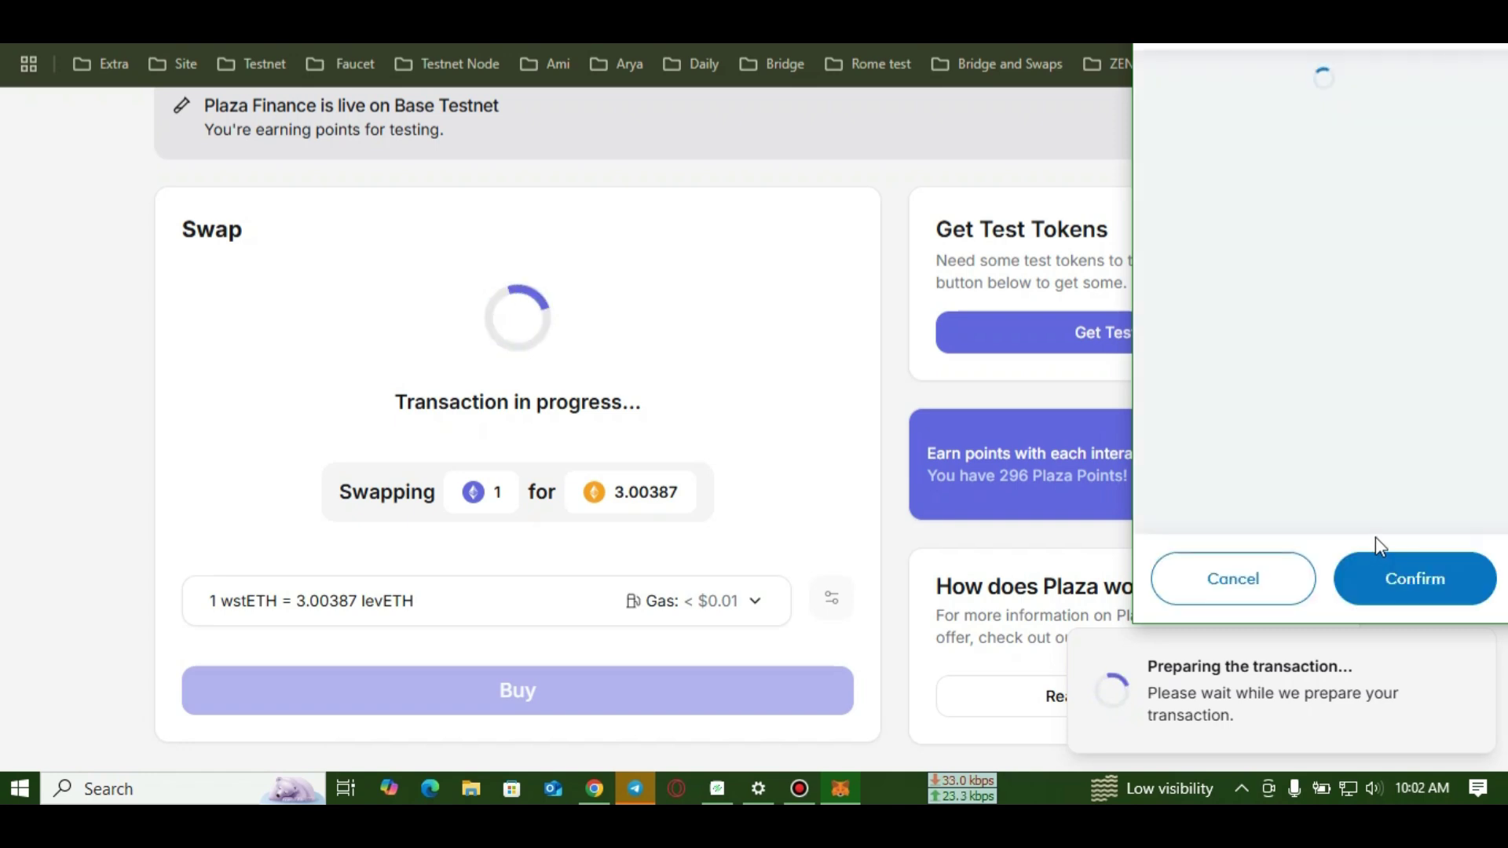
# - Approve the spending request and confirm the levETH purchase transaction in the wallet, dismissing the notifications
pyautogui.click(1391, 582)
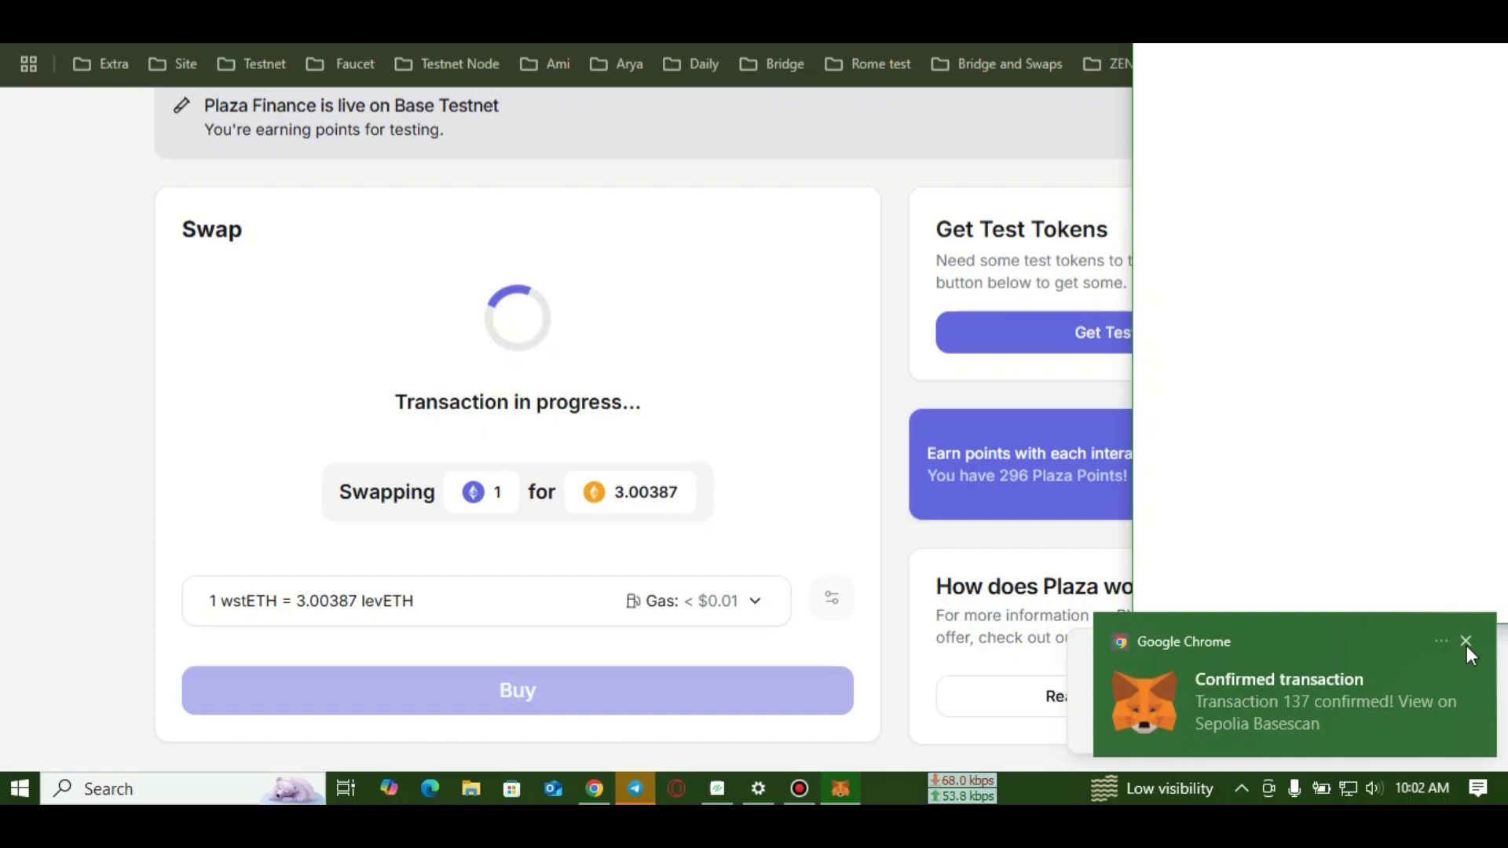
pyautogui.click(1466, 641)
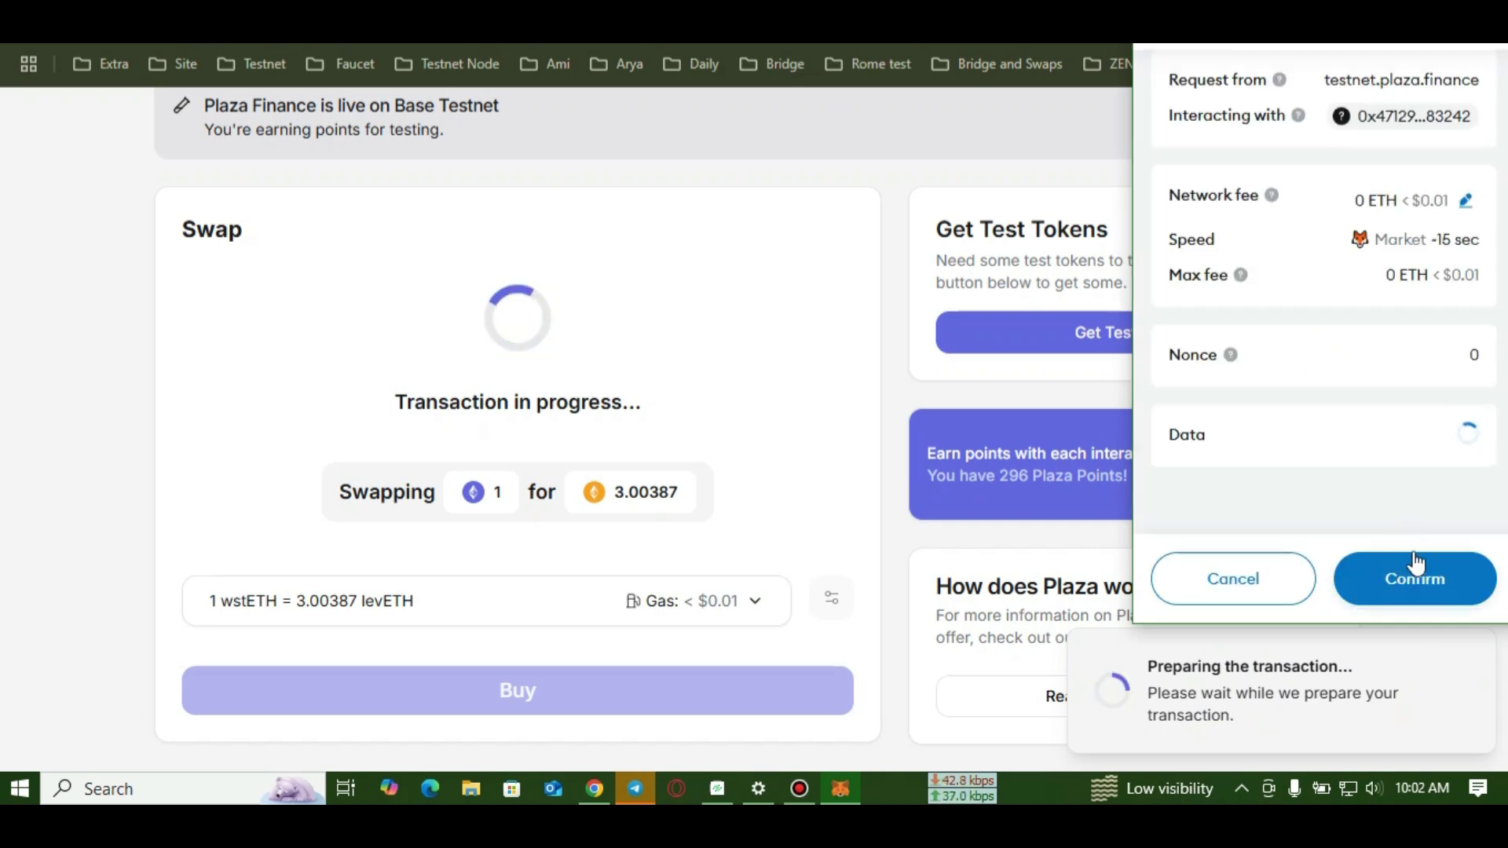
pyautogui.click(1414, 578)
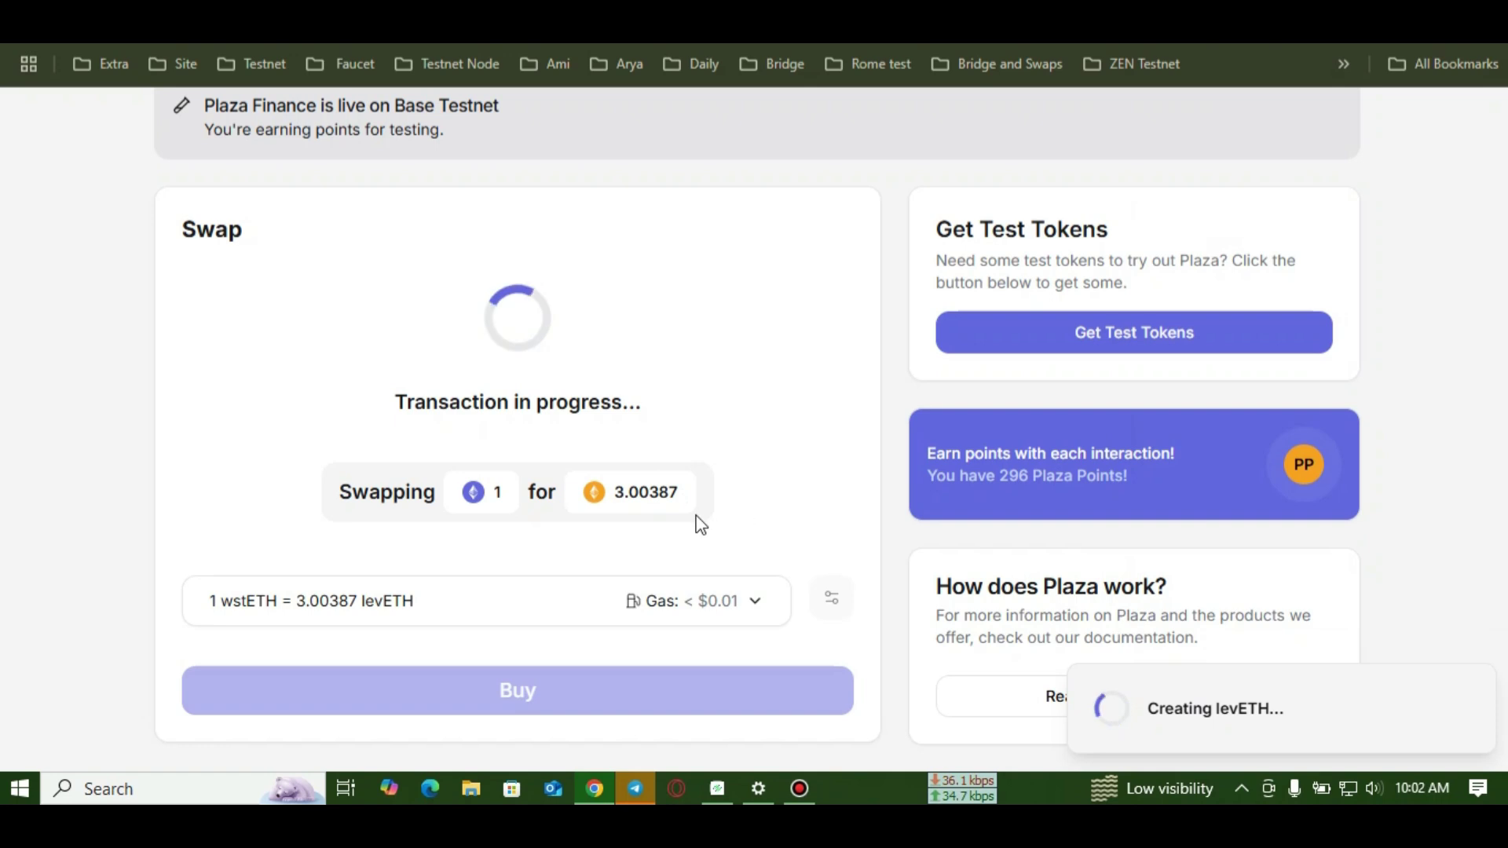
pyautogui.scroll(2, 698, 525)
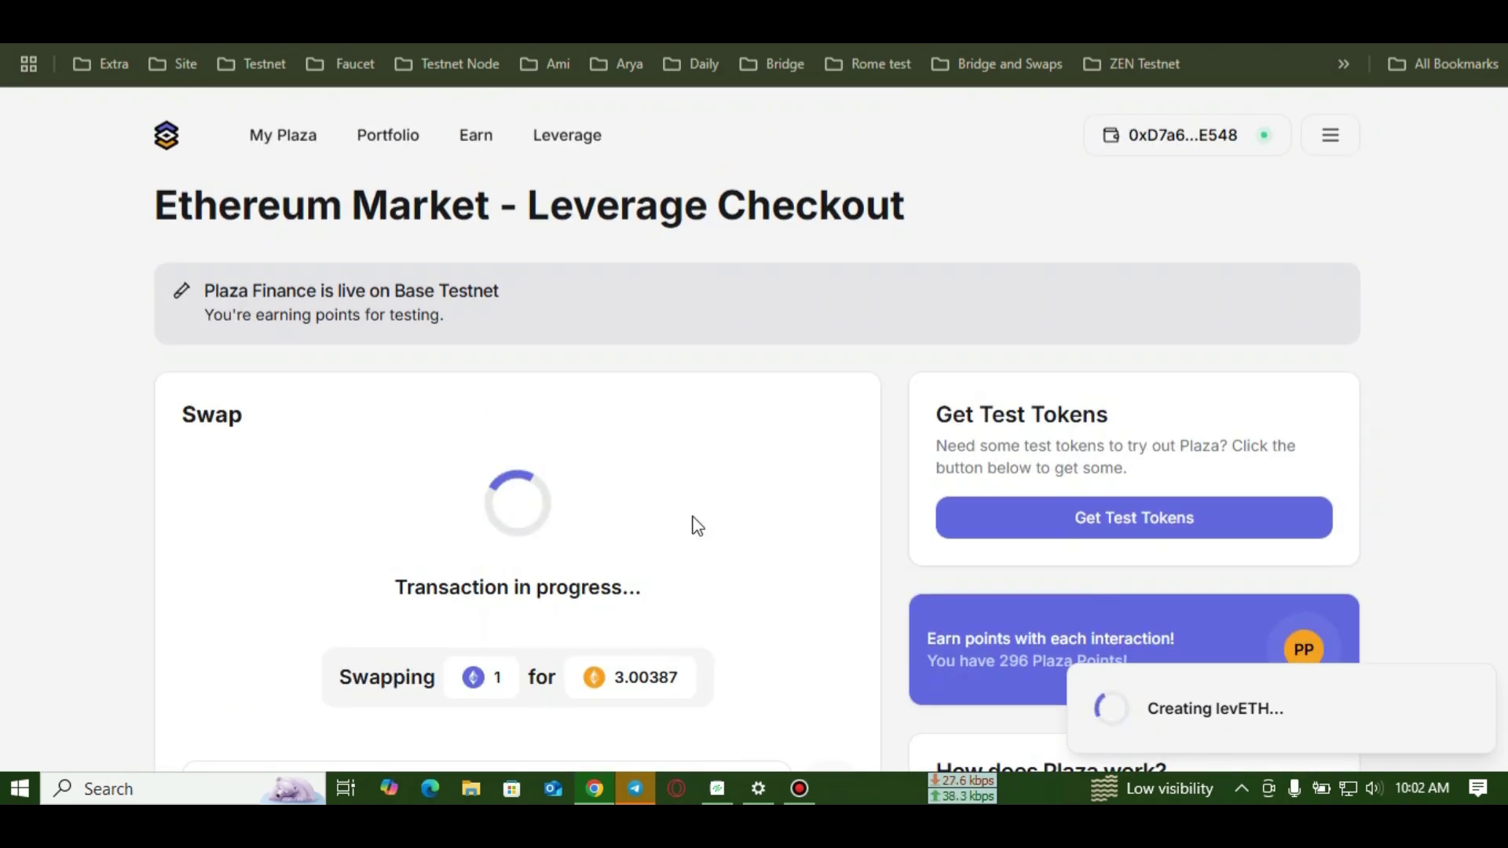
pyautogui.scroll(-2, 697, 525)
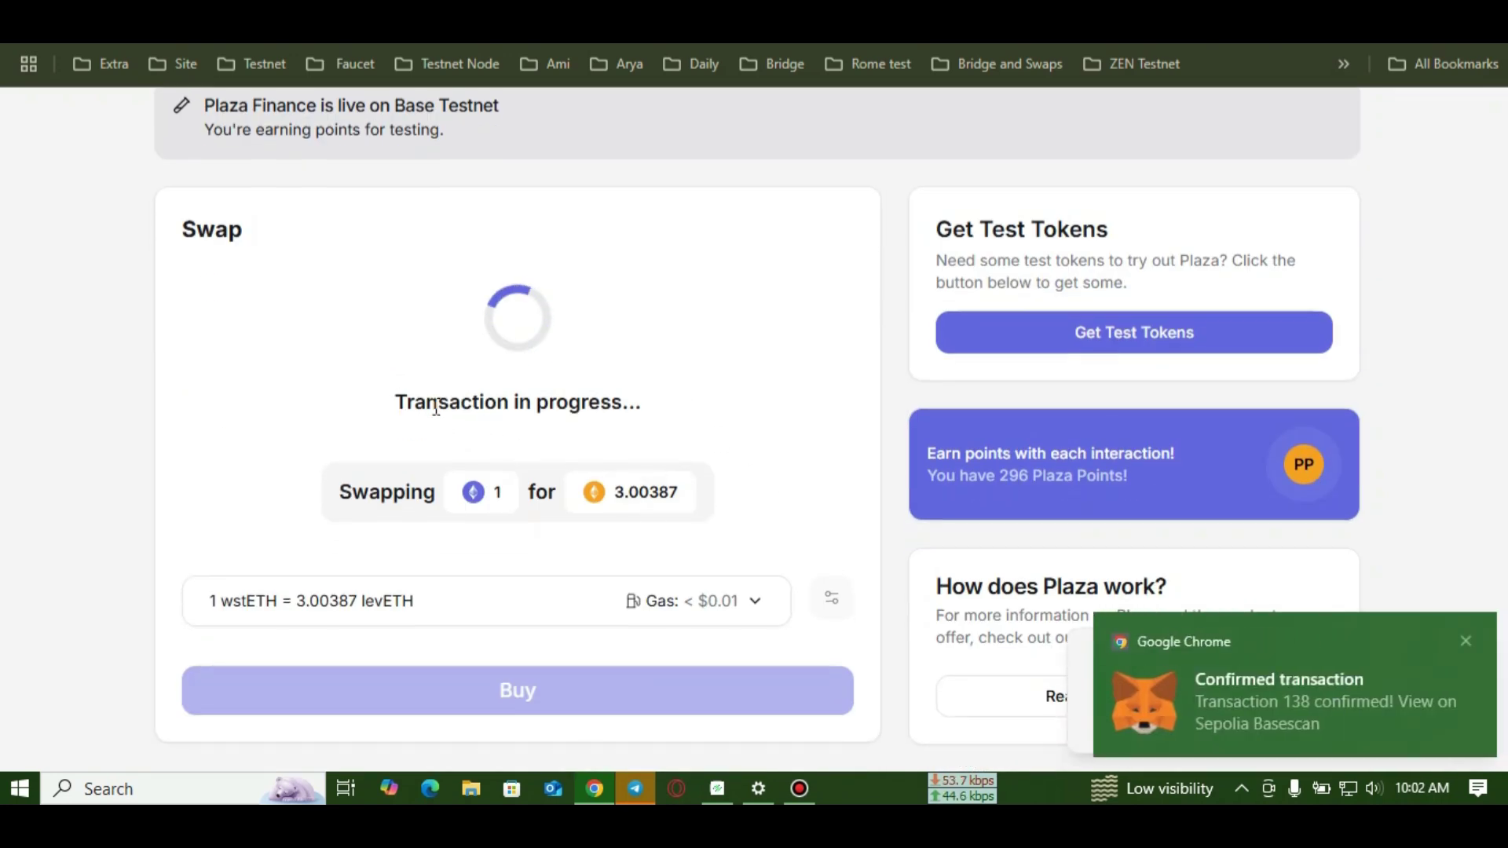
pyautogui.click(1466, 639)
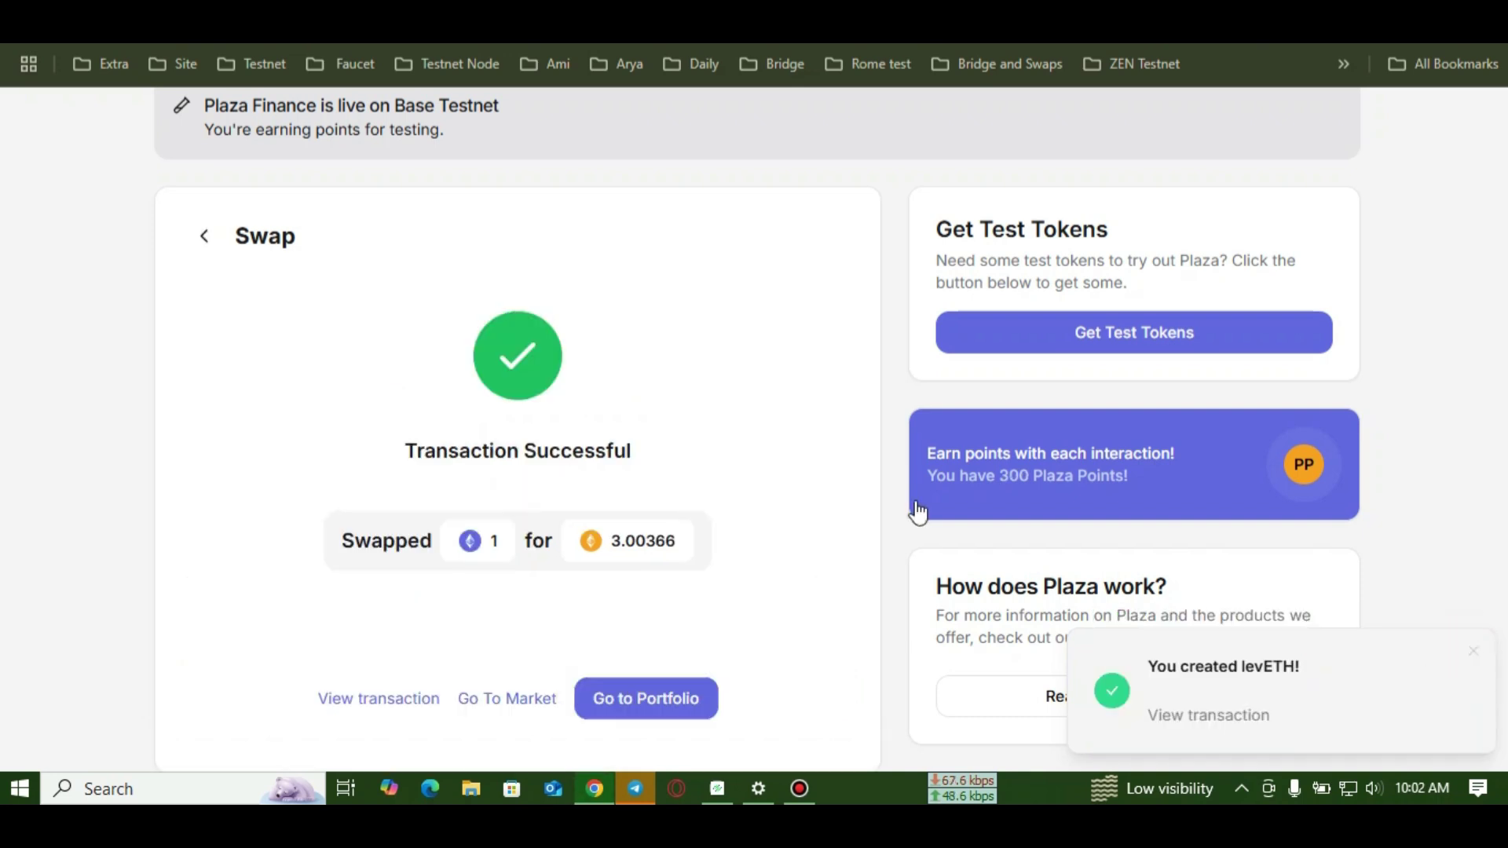
# - Sell the maximum levETH balance for wstETH in the Leverage market and confirm the transaction in the wallet
pyautogui.scroll(2, 466, 440)
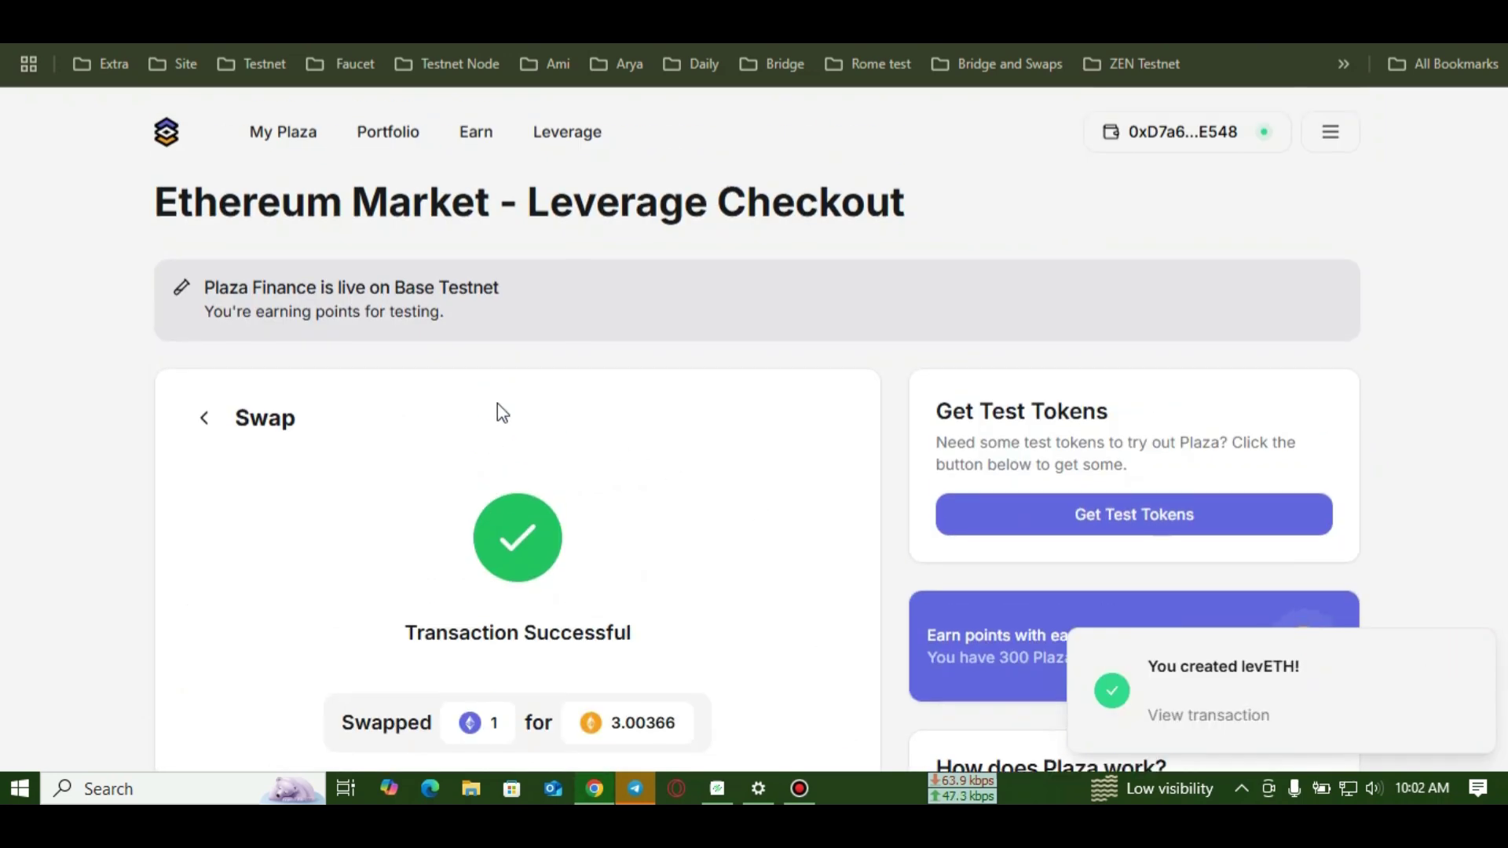
pyautogui.click(573, 140)
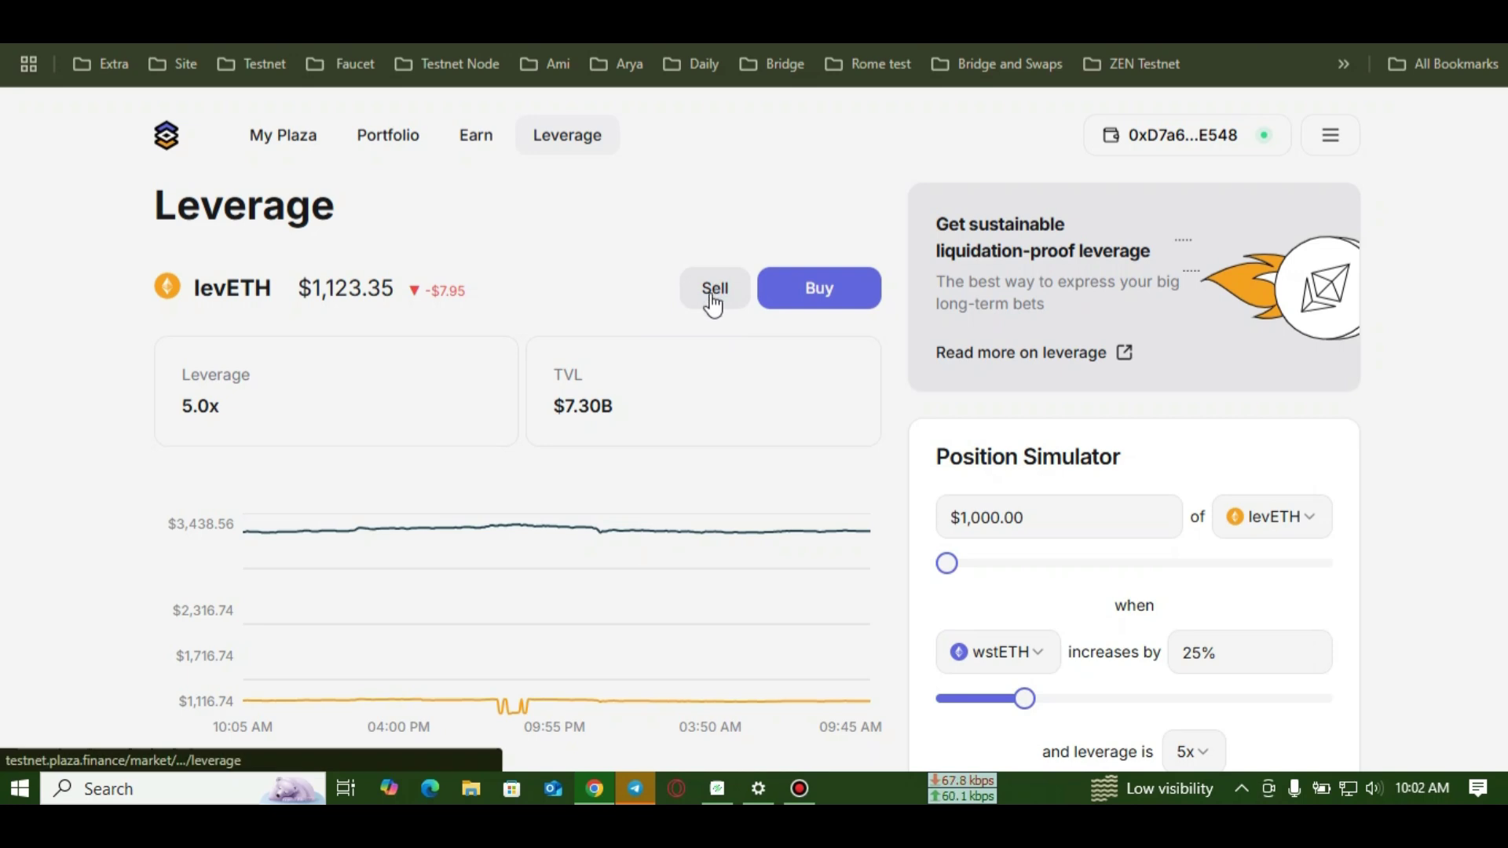
pyautogui.click(713, 305)
pyautogui.scroll(-1, 785, 468)
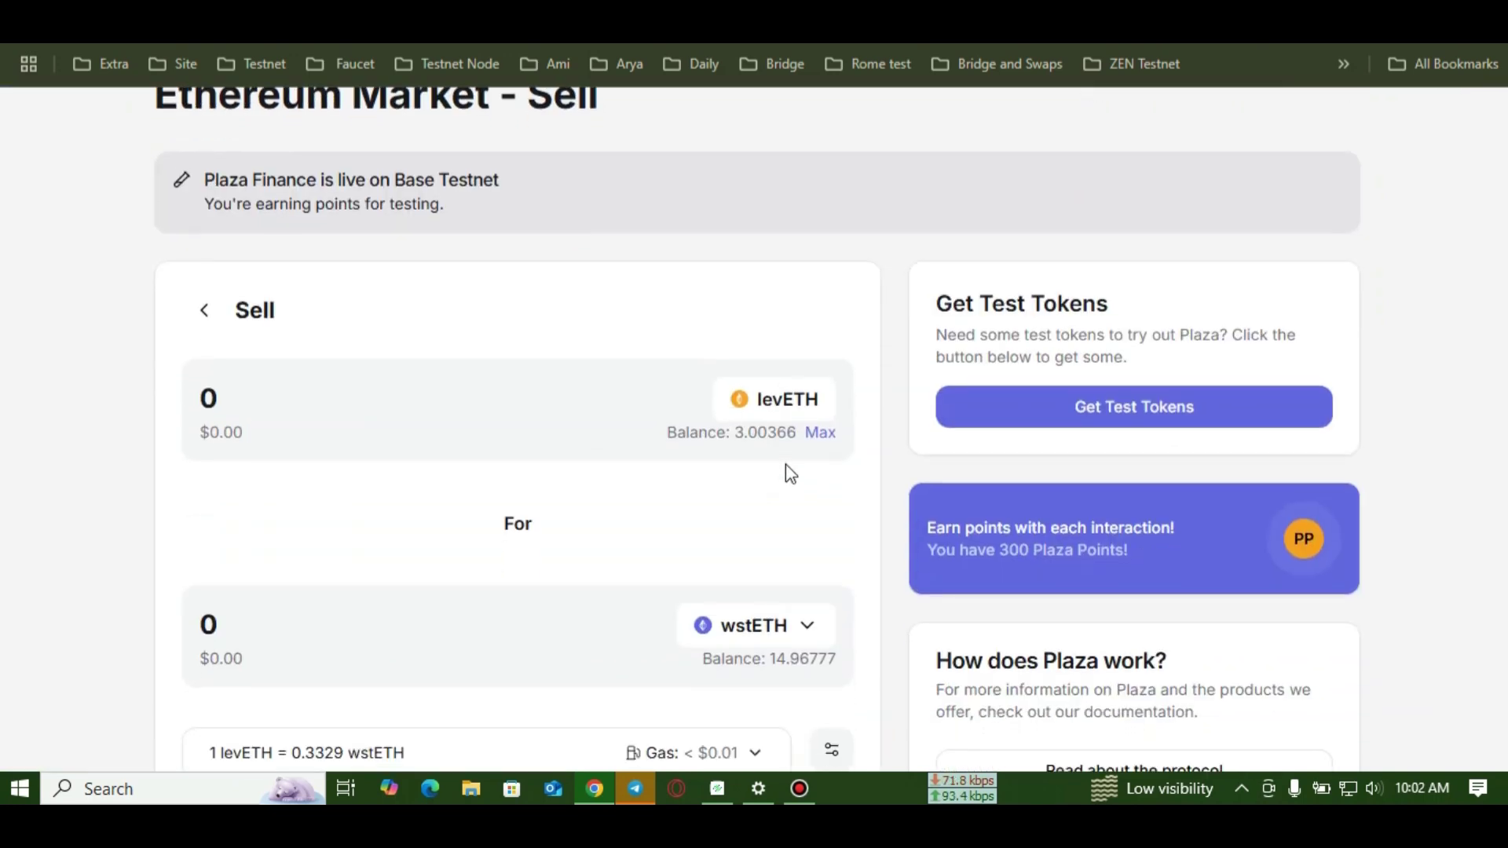
pyautogui.click(825, 434)
pyautogui.scroll(-2, 767, 511)
pyautogui.click(651, 692)
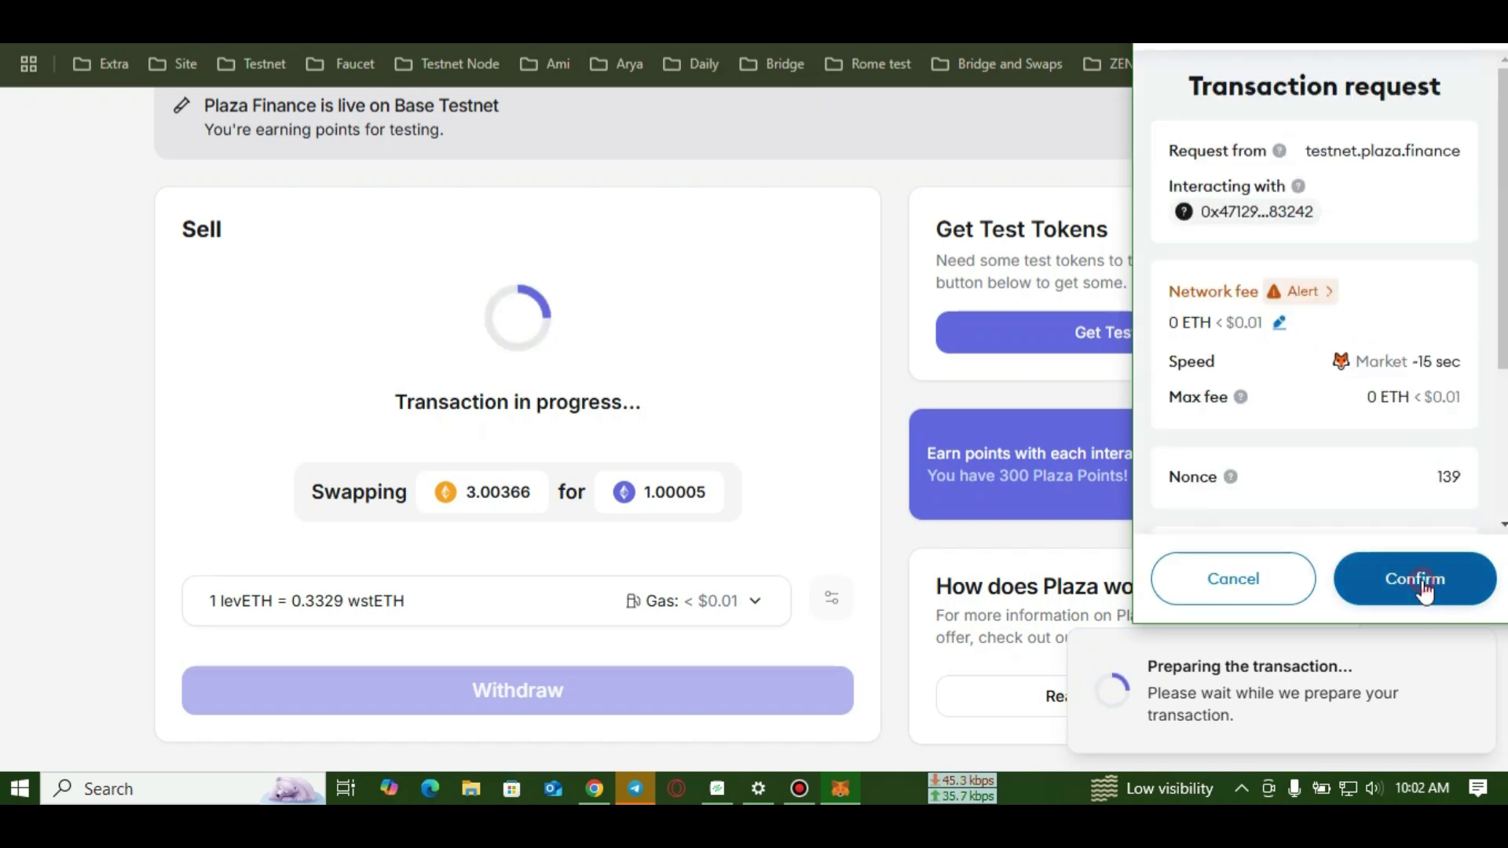
pyautogui.click(1422, 585)
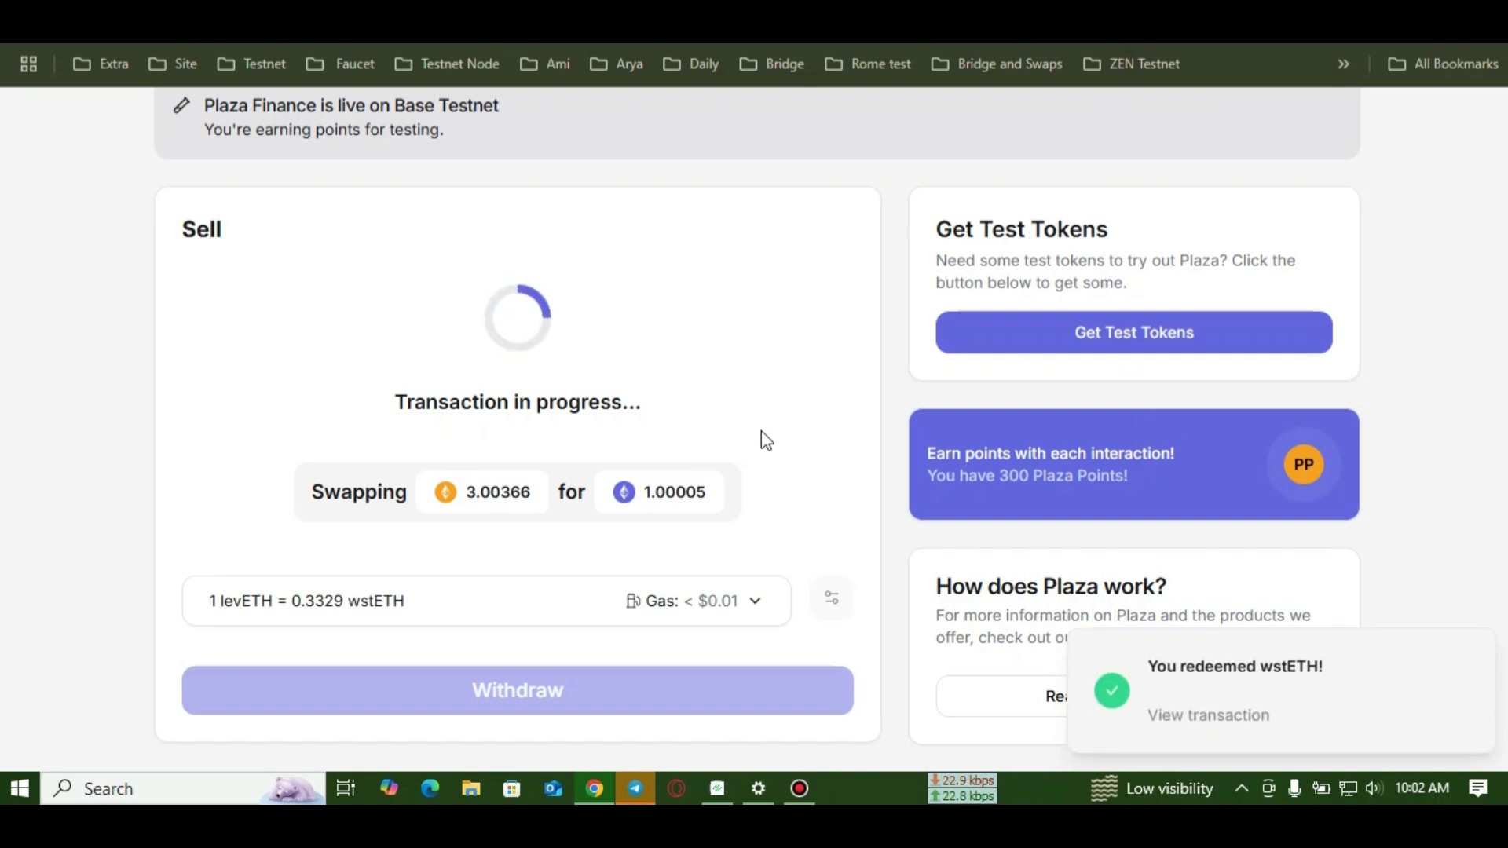
# - Open the Points & Rewards section of My Plaza and review the points, level, rewards activity and rewards guide
pyautogui.scroll(3, 733, 270)
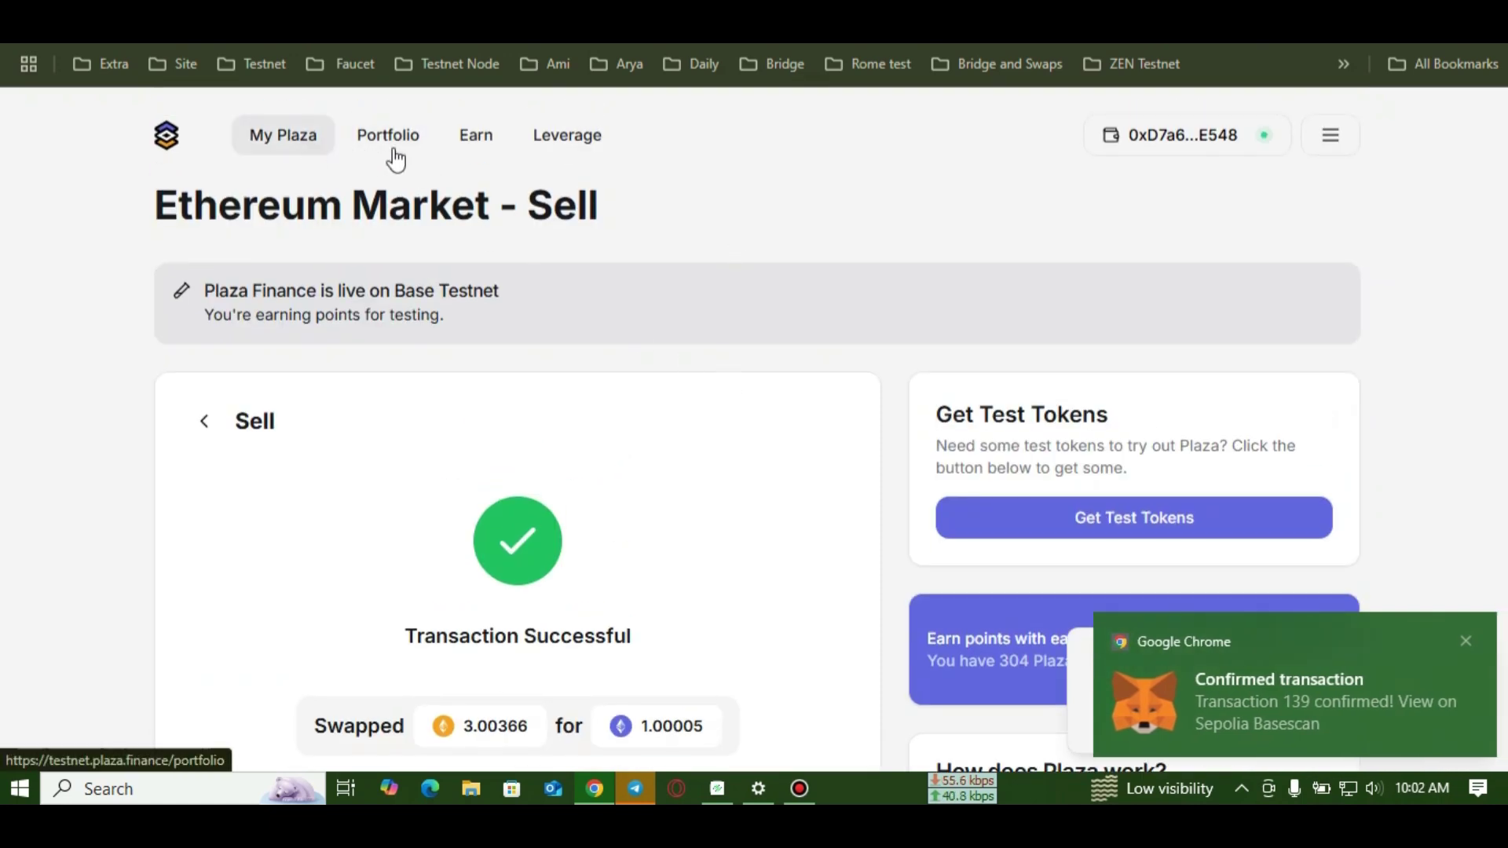
pyautogui.click(268, 150)
pyautogui.scroll(-3, 364, 347)
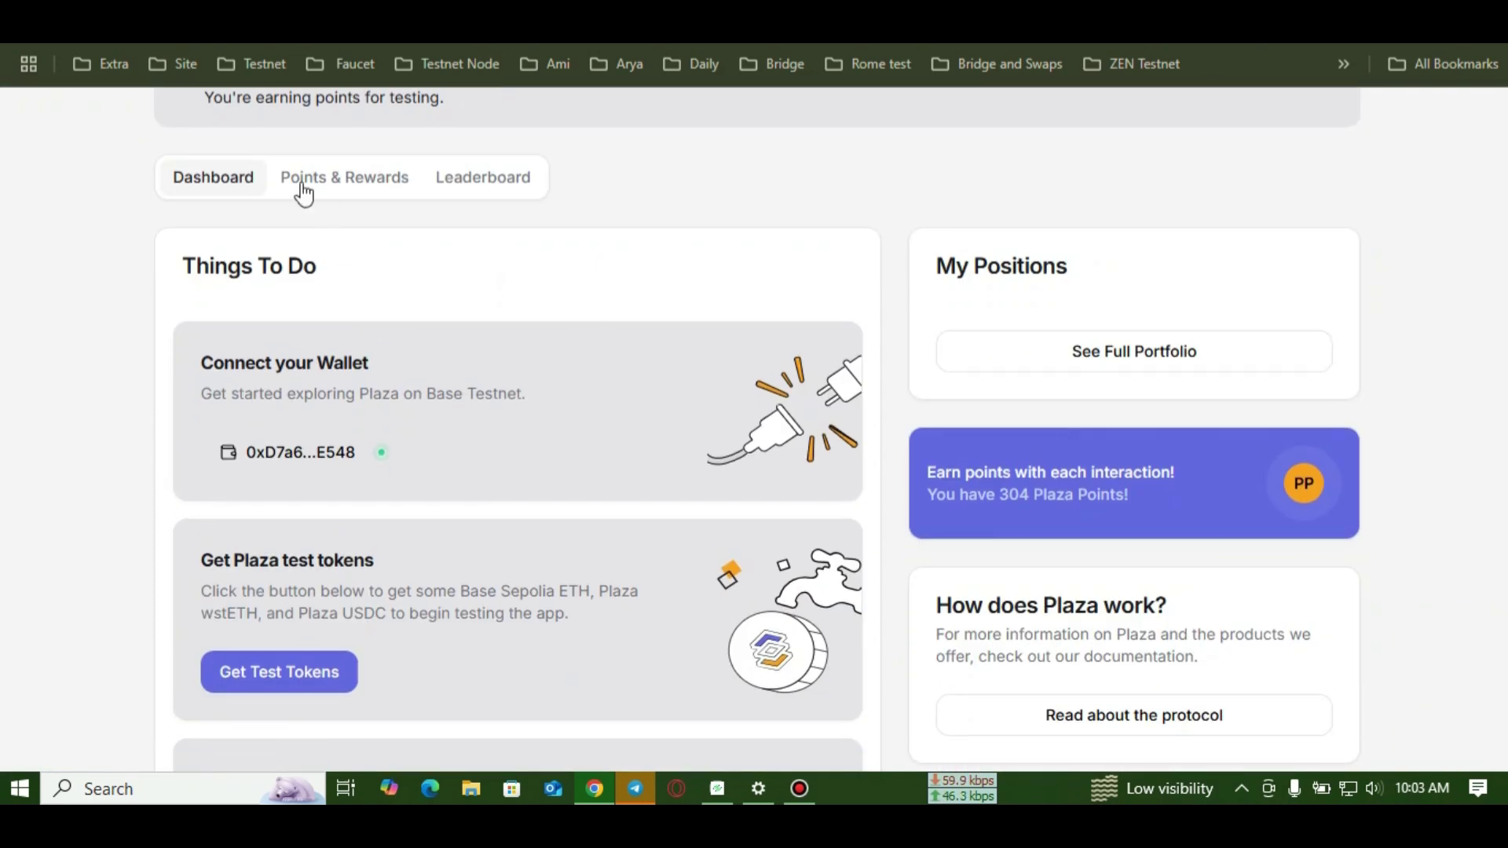
pyautogui.click(359, 190)
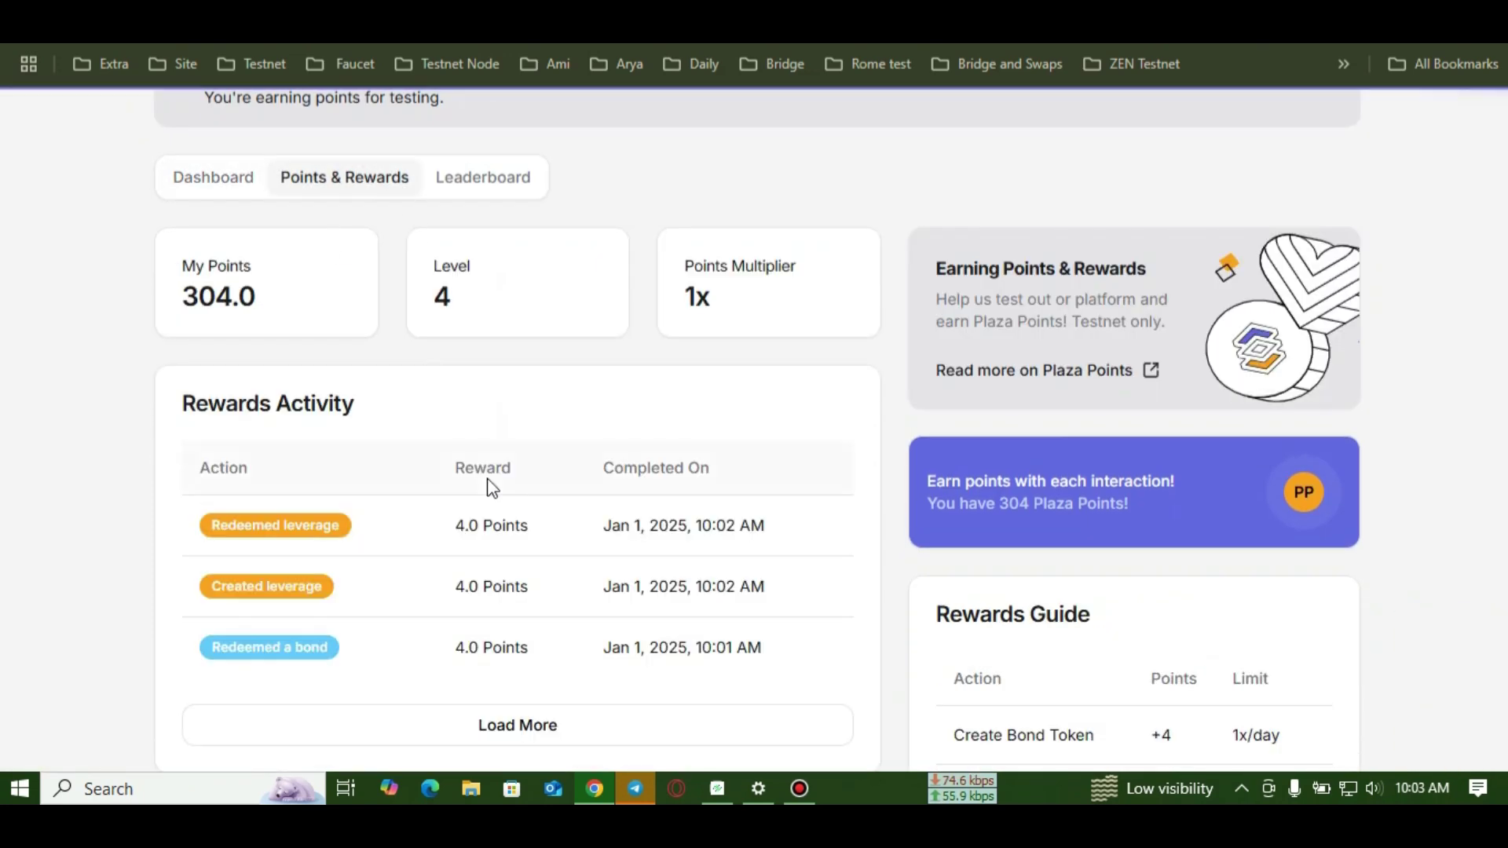
pyautogui.scroll(-1, 458, 495)
pyautogui.scroll(4, 460, 495)
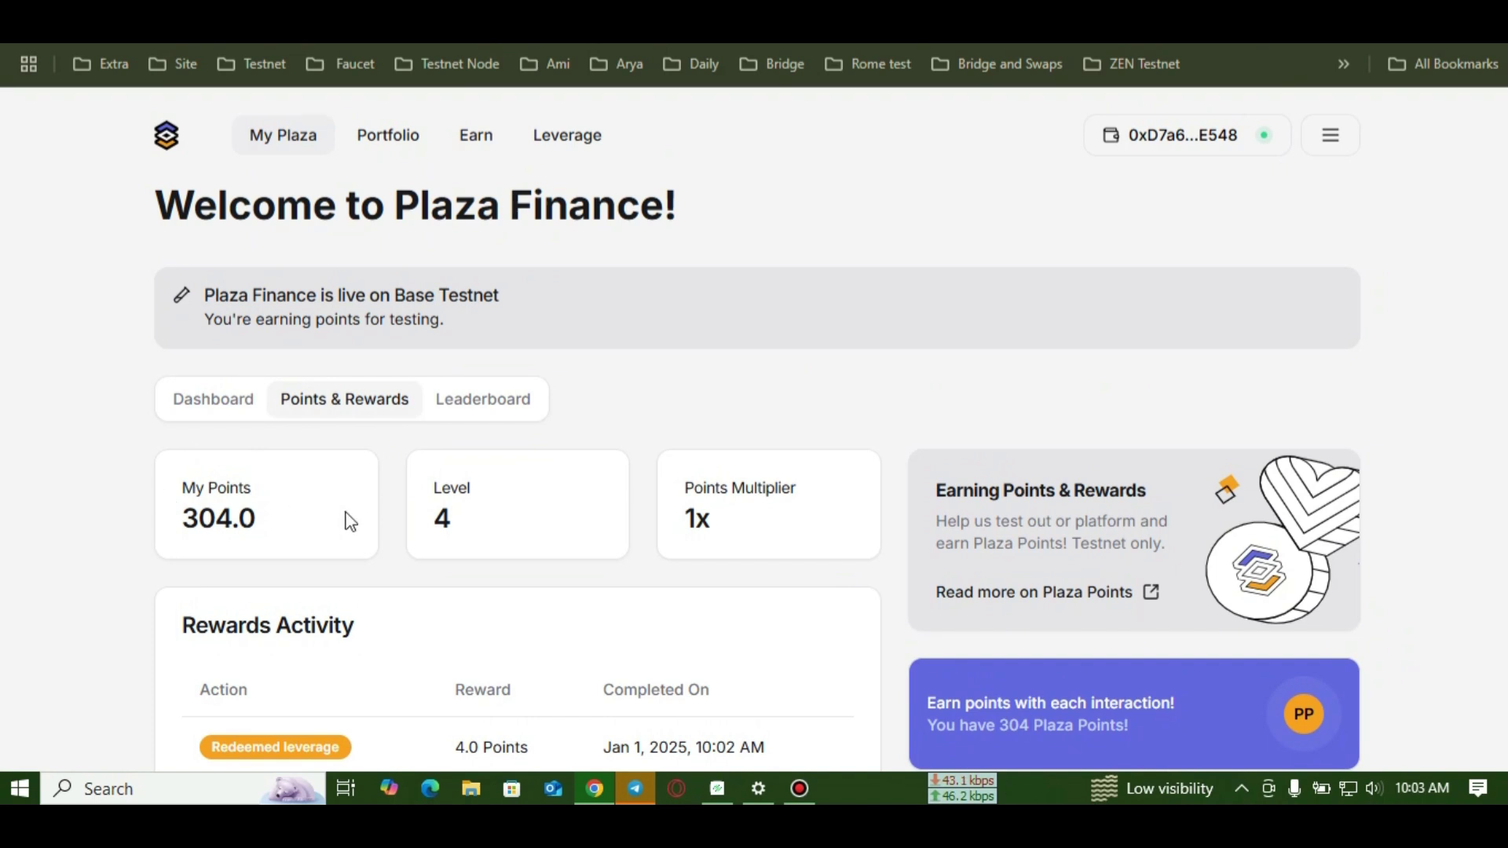
pyautogui.scroll(-5, 455, 586)
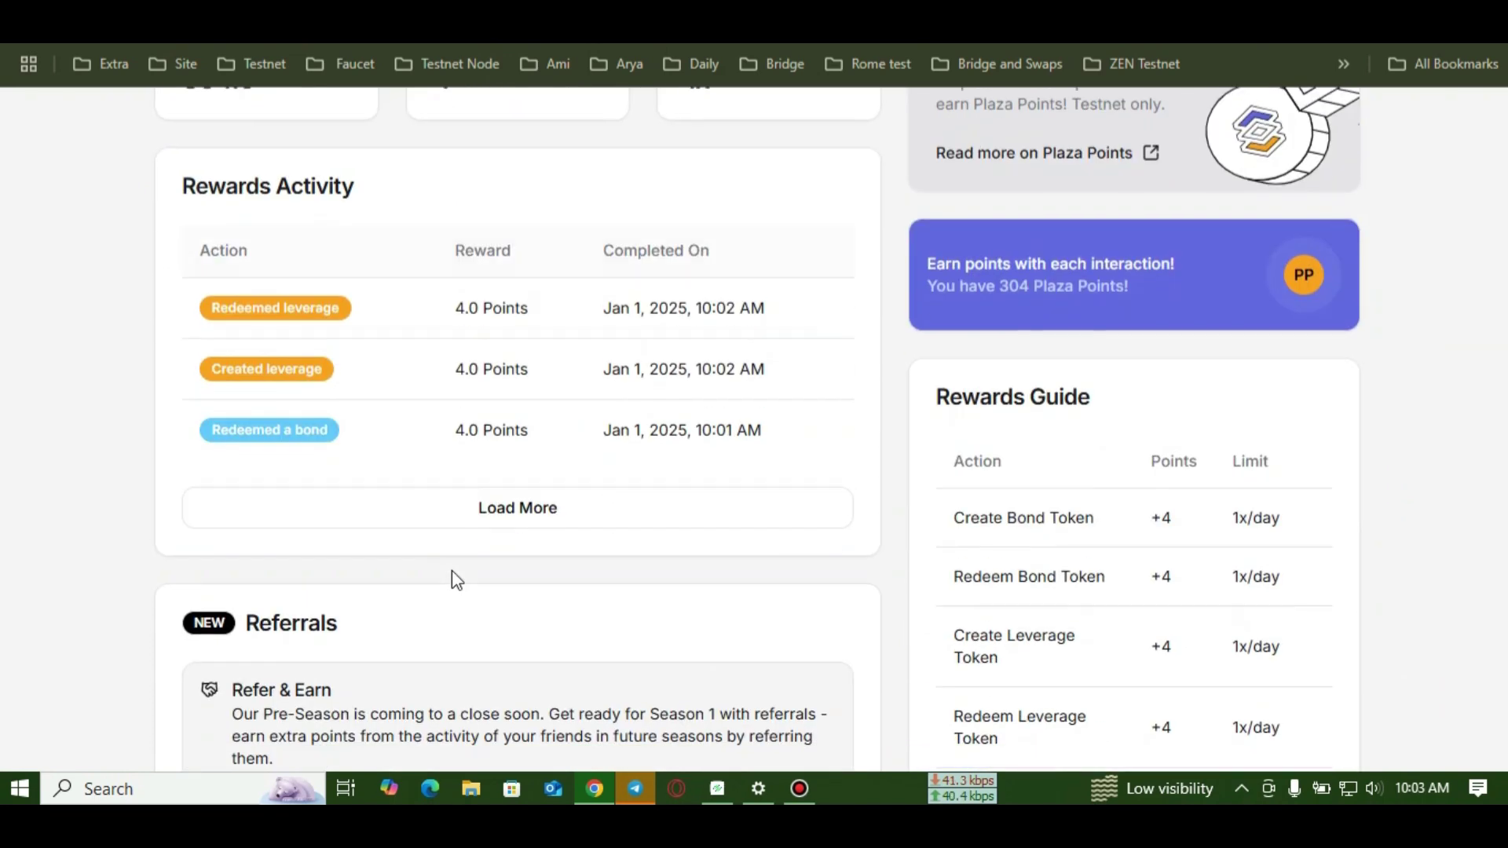
pyautogui.scroll(4, 652, 436)
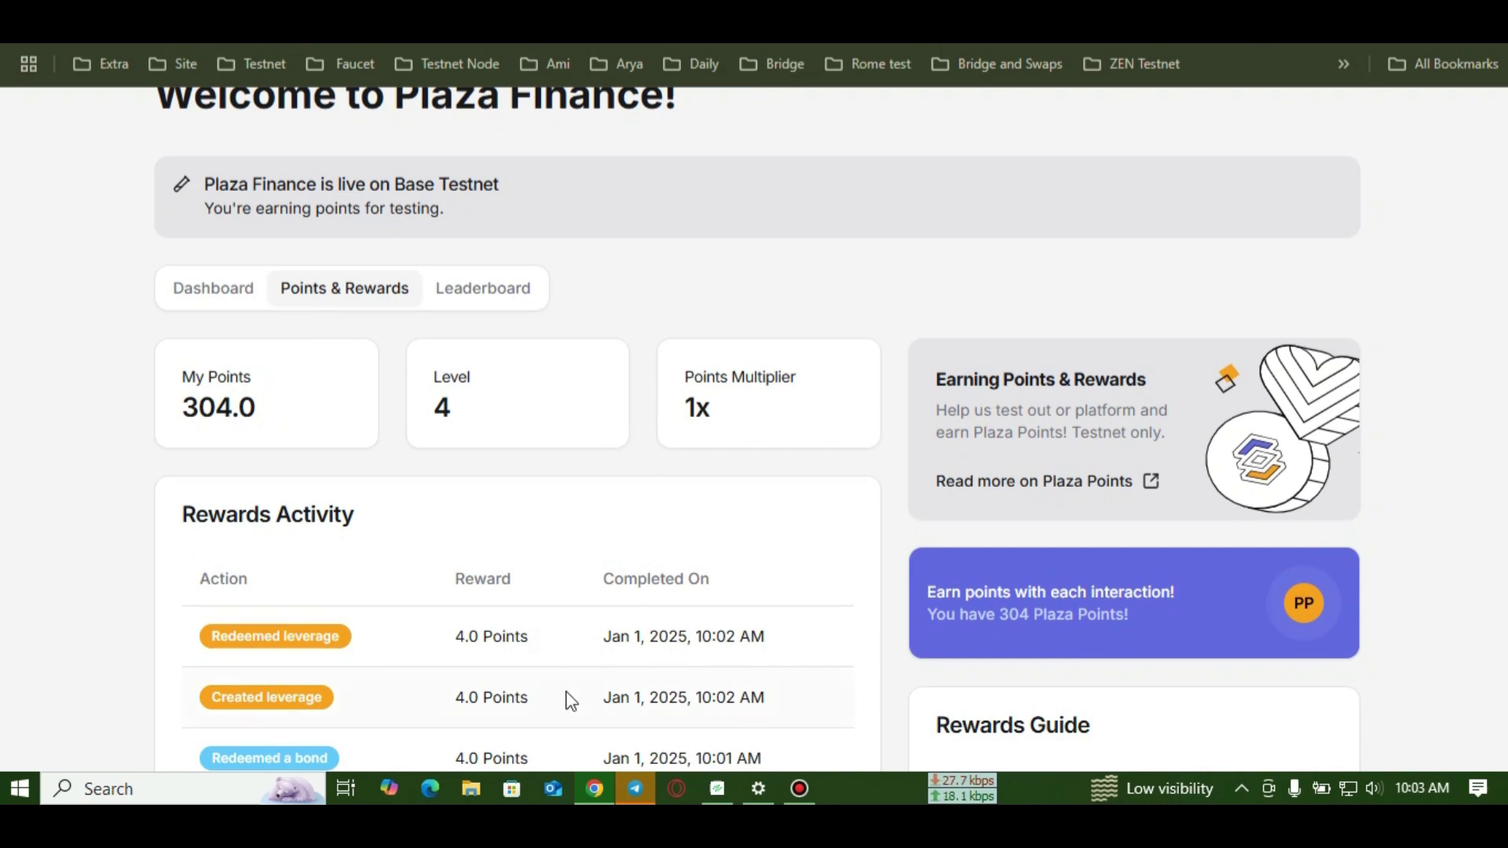
pyautogui.scroll(2, 539, 652)
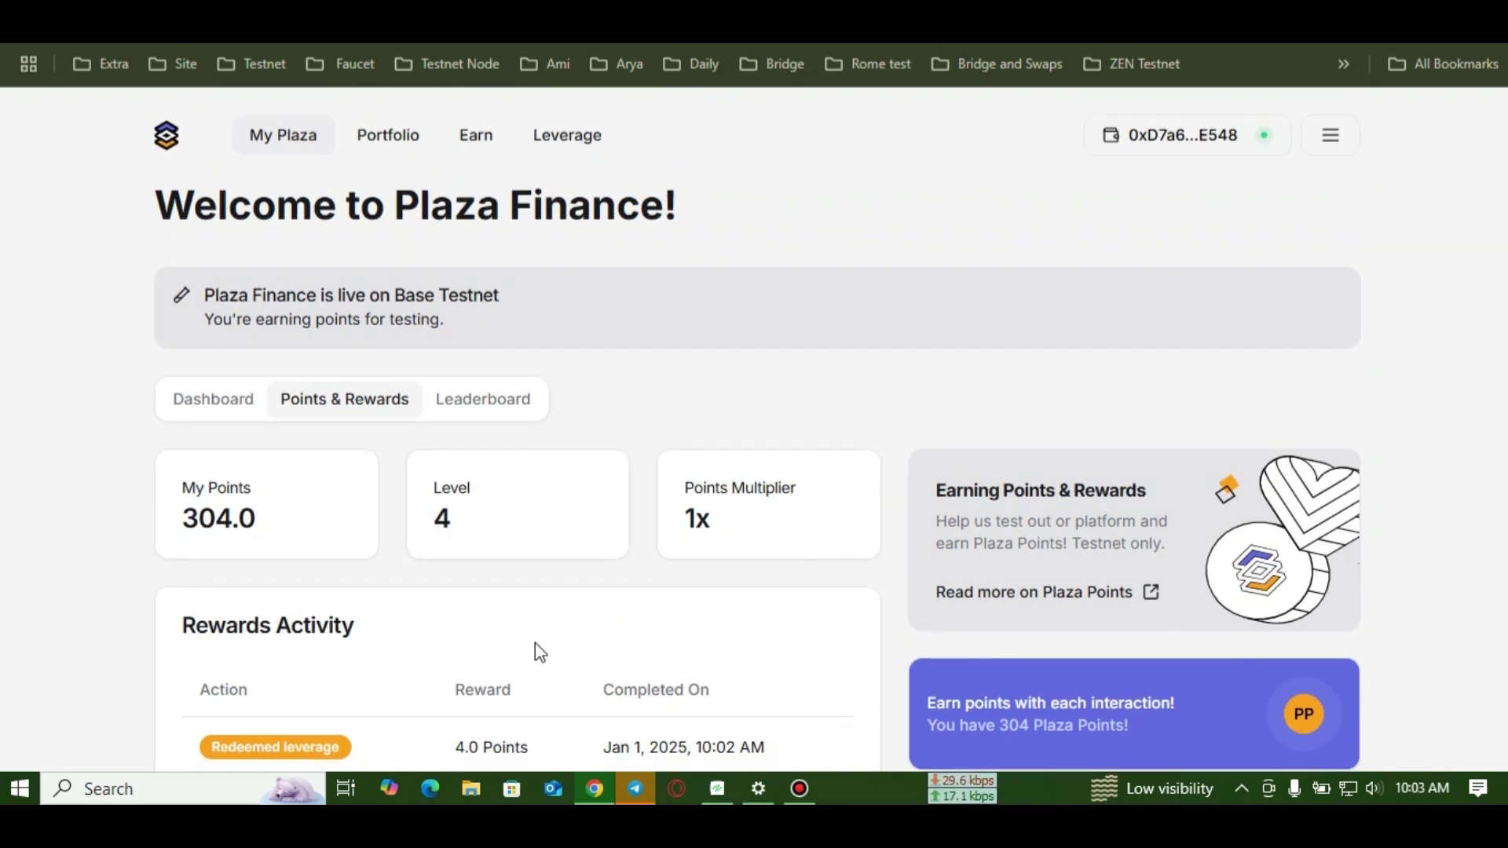